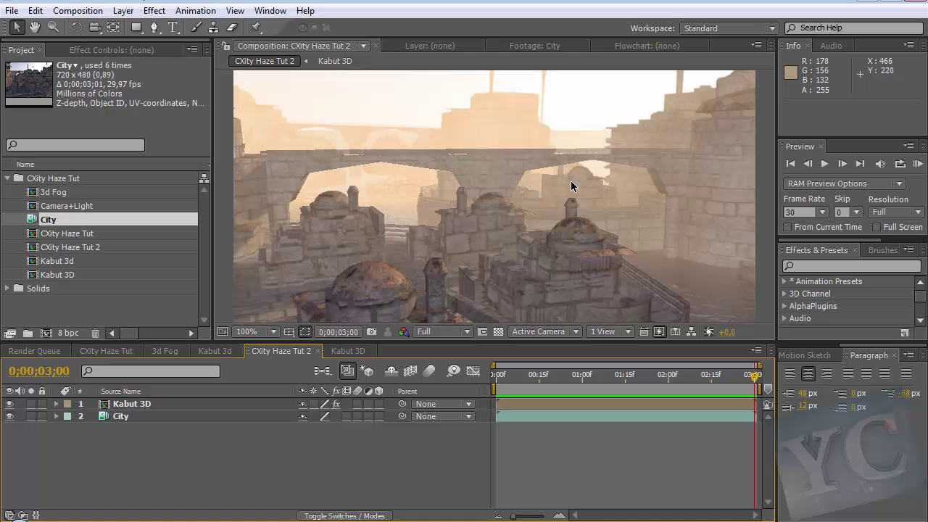
Review the city fly-through, scrubbing to 02;27, 01;22, the end and back to 01;13.
{"action": "key", "text": "comma"}
{"action": "key", "text": "period"}
{"action": "mouse_move", "coordinate": [553, 248]}
{"action": "left_mouse_down"}
{"action": "mouse_move", "coordinate": [528, 155]}
{"action": "mouse_move", "coordinate": [563, 228]}
{"action": "mouse_move", "coordinate": [542, 231]}
{"action": "left_mouse_up"}
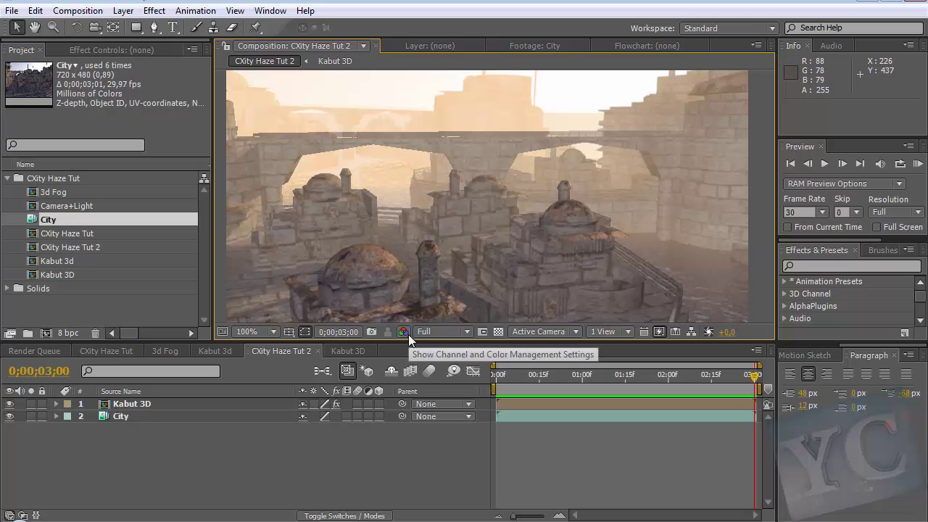
{"action": "scroll", "coordinate": [431, 269], "scroll_direction": "down", "scroll_amount": 1}
{"action": "scroll", "coordinate": [430, 269], "scroll_direction": "up", "scroll_amount": 1}
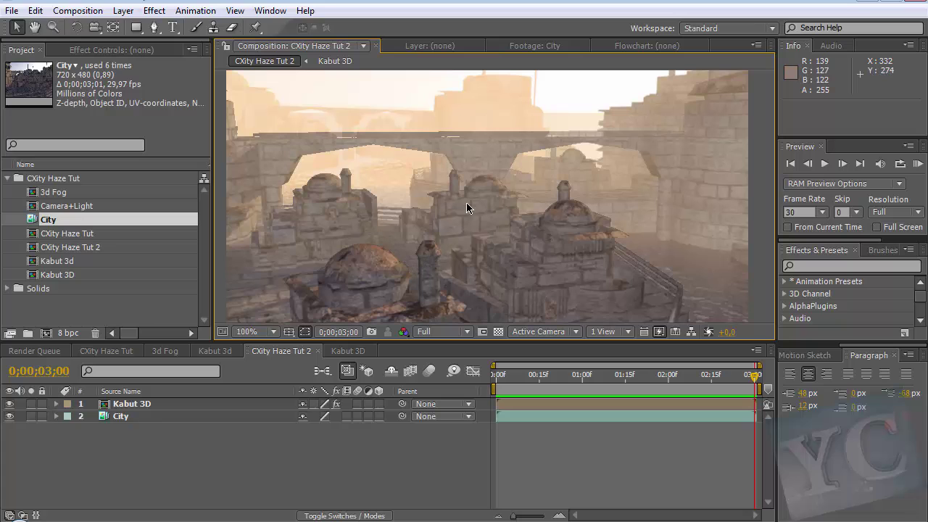
{"action": "scroll", "coordinate": [449, 225], "scroll_direction": "down", "scroll_amount": 1}
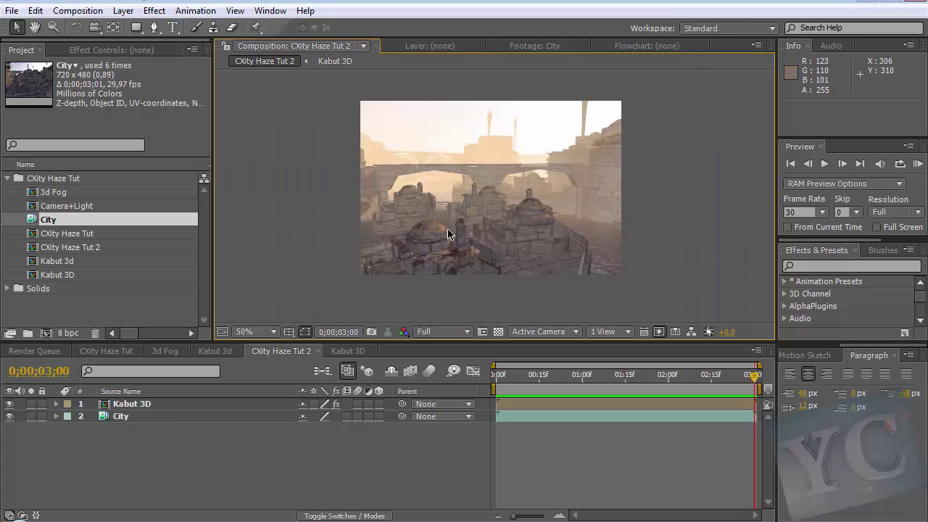
{"action": "scroll", "coordinate": [447, 228], "scroll_direction": "up", "scroll_amount": 1}
{"action": "left_click_drag", "start_coordinate": [505, 375], "coordinate": [746, 375]}
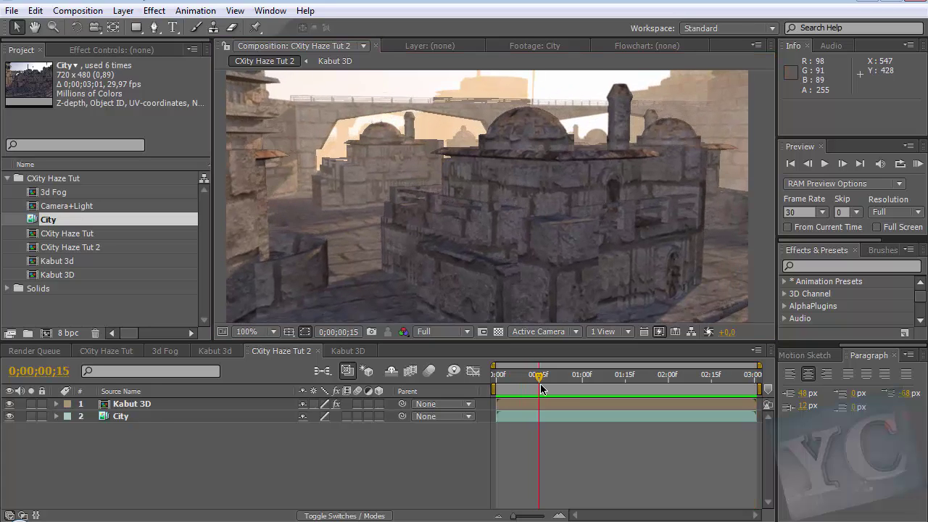
{"action": "left_click_drag", "start_coordinate": [535, 375], "coordinate": [651, 375]}
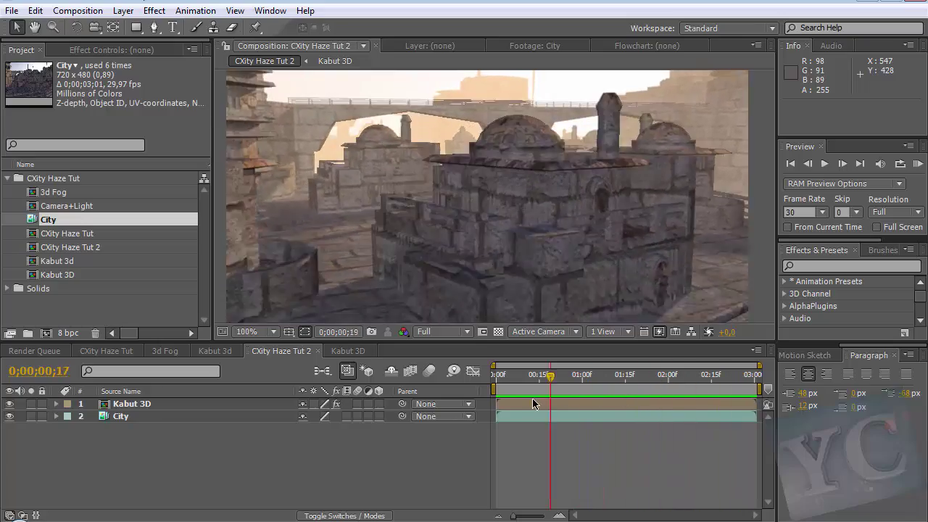
{"action": "mouse_move", "coordinate": [595, 405]}
{"action": "left_mouse_down"}
{"action": "mouse_move", "coordinate": [752, 397]}
{"action": "mouse_move", "coordinate": [714, 416]}
{"action": "mouse_move", "coordinate": [721, 396]}
{"action": "left_mouse_up"}
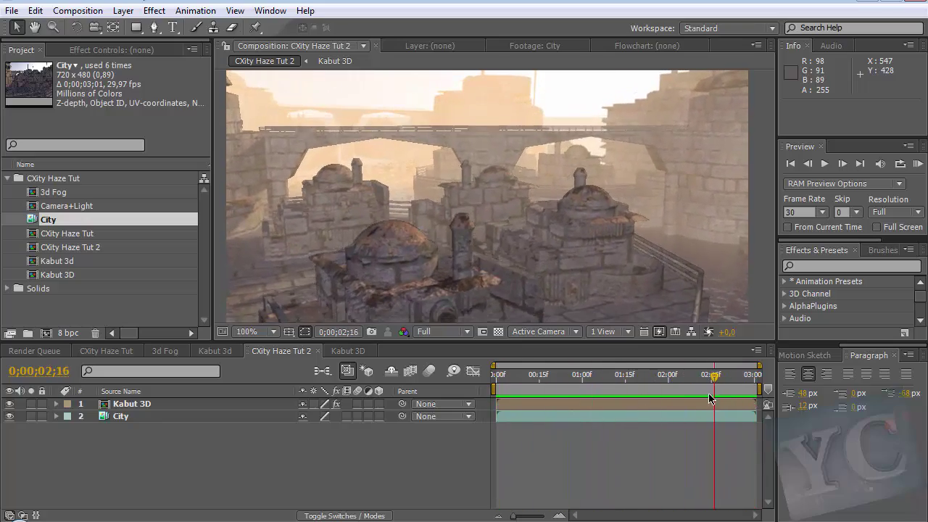
{"action": "mouse_move", "coordinate": [721, 396]}
{"action": "left_mouse_down"}
{"action": "mouse_move", "coordinate": [612, 412]}
{"action": "mouse_move", "coordinate": [630, 424]}
{"action": "mouse_move", "coordinate": [587, 416]}
{"action": "mouse_move", "coordinate": [549, 422]}
{"action": "mouse_move", "coordinate": [668, 410]}
{"action": "left_mouse_up"}
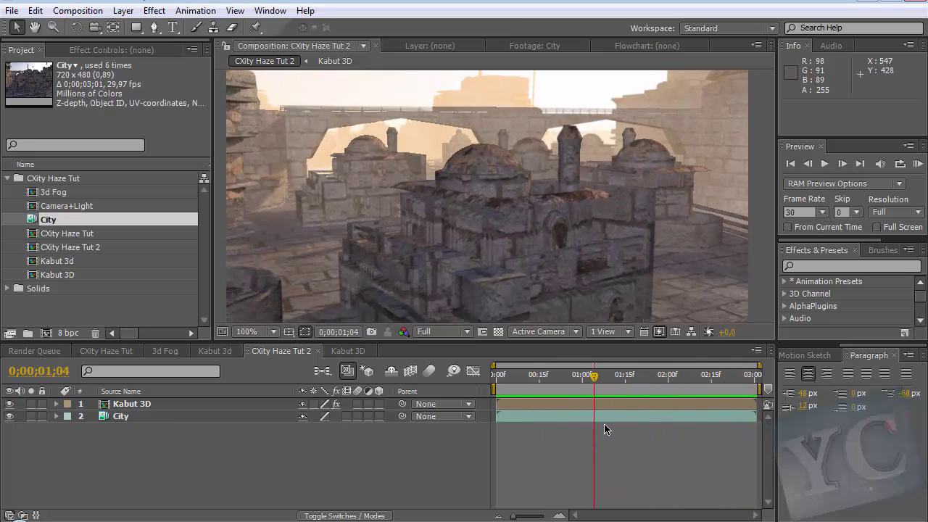
Compare the Kabut 3D fog on and off, leave it hidden, then RAM-preview and scrub to 01;17.
{"action": "left_click", "coordinate": [9, 406]}
{"action": "left_click", "coordinate": [9, 407]}
{"action": "left_click", "coordinate": [9, 407]}
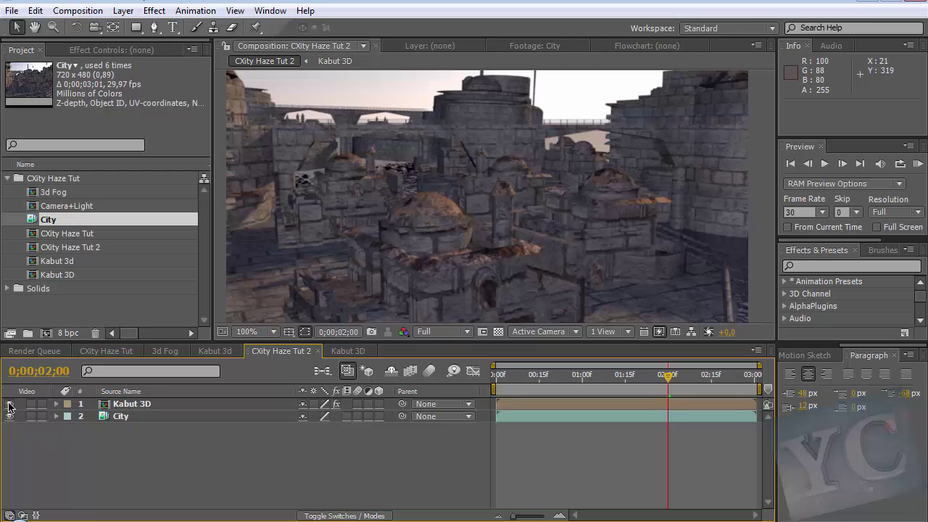
{"action": "left_click", "coordinate": [9, 407]}
{"action": "left_click", "coordinate": [8, 406]}
{"action": "left_click", "coordinate": [9, 406]}
{"action": "left_click", "coordinate": [9, 406]}
{"action": "key", "text": "KP_0"}
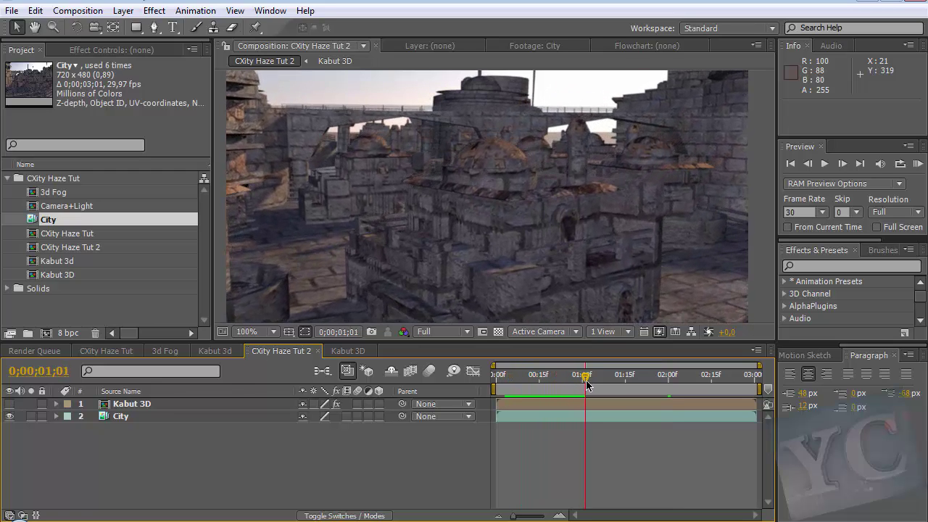
{"action": "mouse_move", "coordinate": [553, 386]}
{"action": "left_mouse_down"}
{"action": "mouse_move", "coordinate": [708, 385]}
{"action": "mouse_move", "coordinate": [490, 401]}
{"action": "mouse_move", "coordinate": [746, 397]}
{"action": "left_mouse_up"}
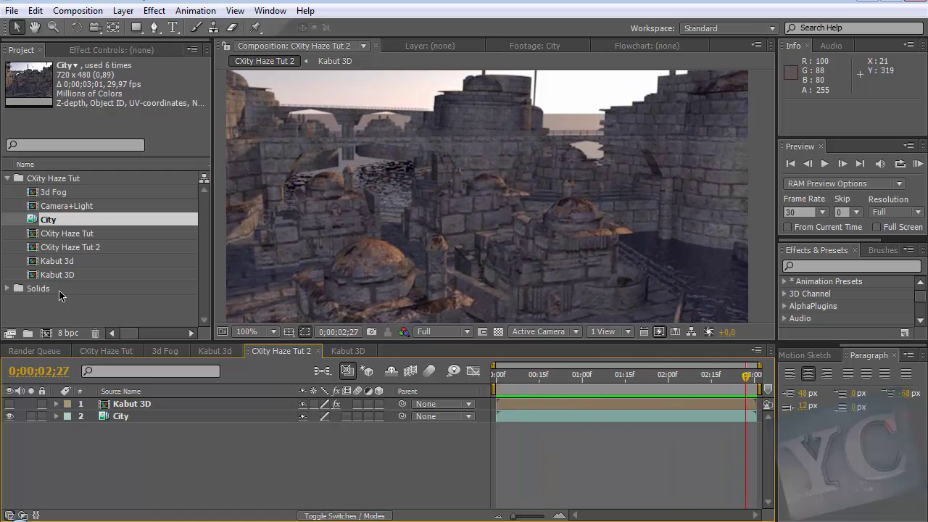
{"action": "double_click", "coordinate": [47, 222]}
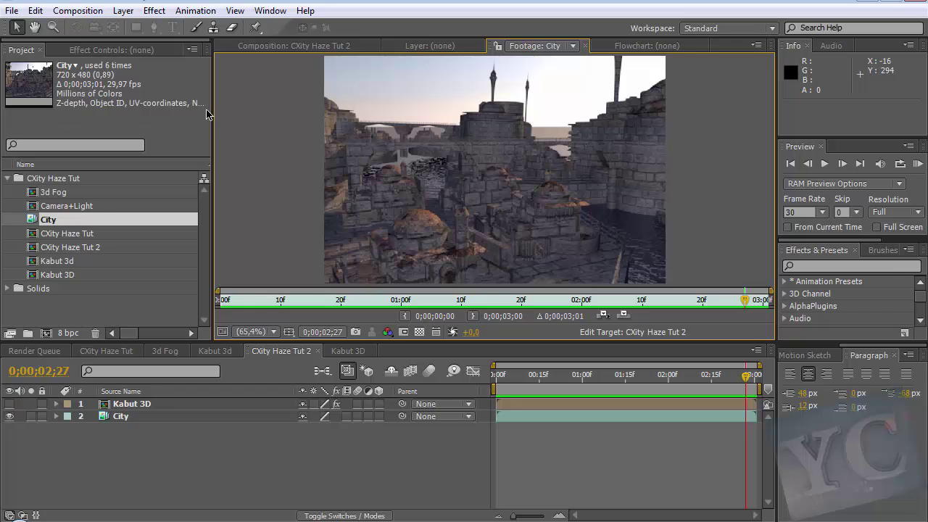
{"action": "left_click_drag", "start_coordinate": [212, 111], "coordinate": [225, 120]}
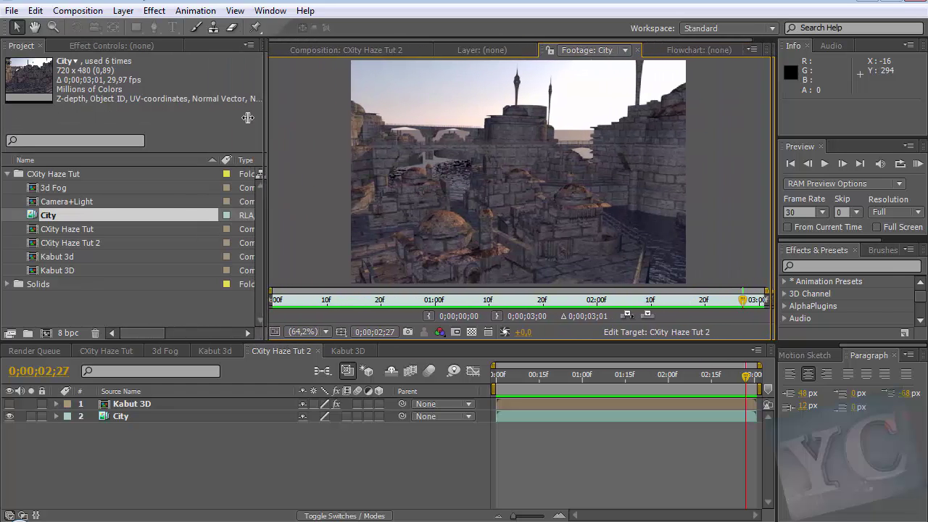
{"action": "left_click", "coordinate": [325, 47]}
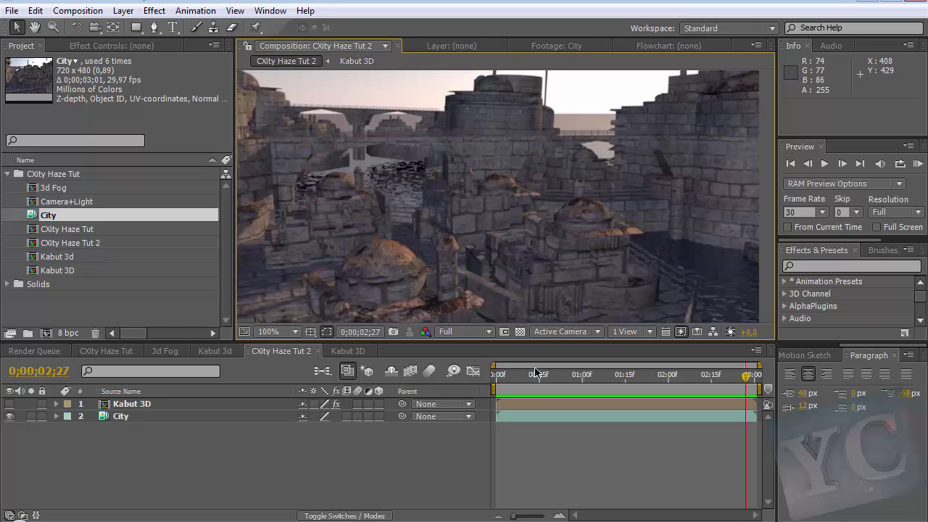
{"action": "mouse_move", "coordinate": [500, 375]}
{"action": "left_mouse_down"}
{"action": "mouse_move", "coordinate": [707, 379]}
{"action": "mouse_move", "coordinate": [639, 375]}
{"action": "left_mouse_up"}
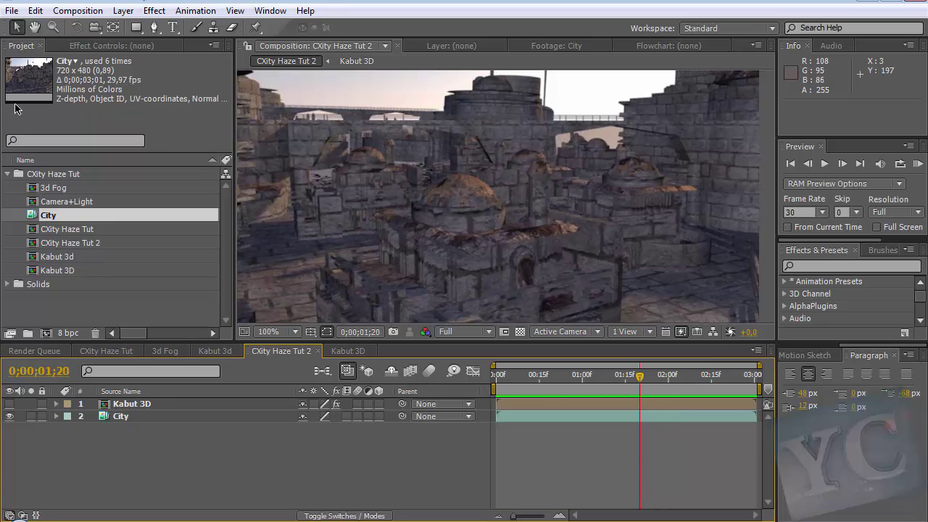
View the Kabut 3D depth render at 00;29, then create a new composition from the City footage.
{"action": "left_click", "coordinate": [362, 354]}
{"action": "scroll", "coordinate": [435, 276], "scroll_direction": "down", "scroll_amount": 1}
{"action": "scroll", "coordinate": [322, 250], "scroll_direction": "up", "scroll_amount": 1}
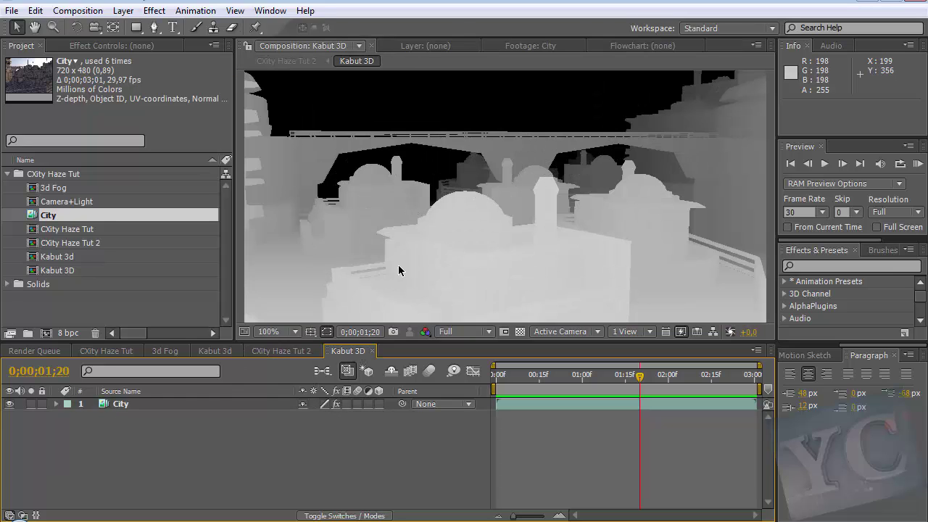
{"action": "scroll", "coordinate": [402, 260], "scroll_direction": "down", "scroll_amount": 1}
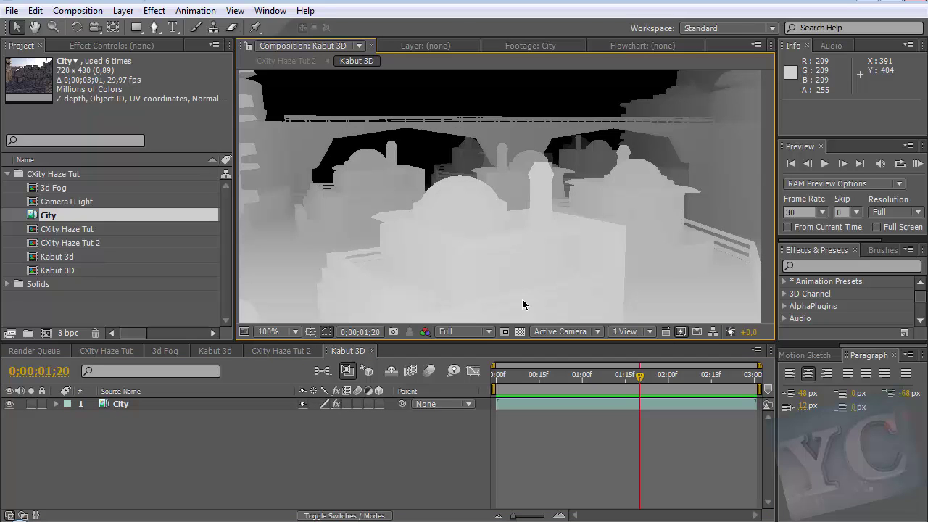
{"action": "scroll", "coordinate": [438, 191], "scroll_direction": "up", "scroll_amount": 1}
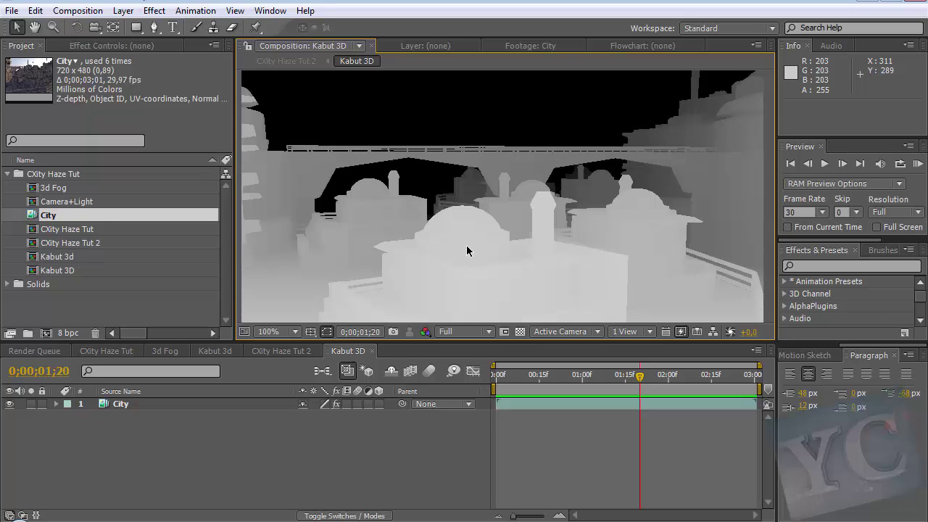
{"action": "left_click_drag", "start_coordinate": [639, 374], "coordinate": [579, 407]}
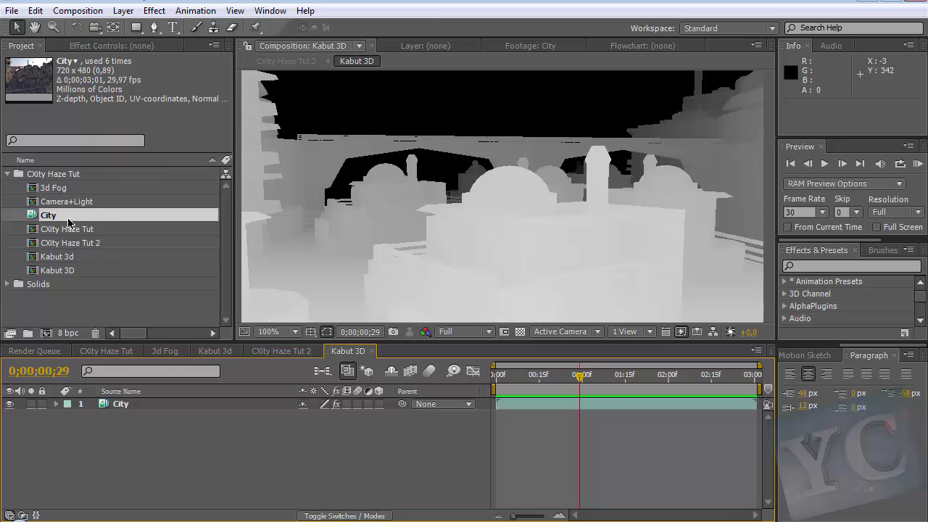
{"action": "left_click_drag", "start_coordinate": [69, 223], "coordinate": [49, 340]}
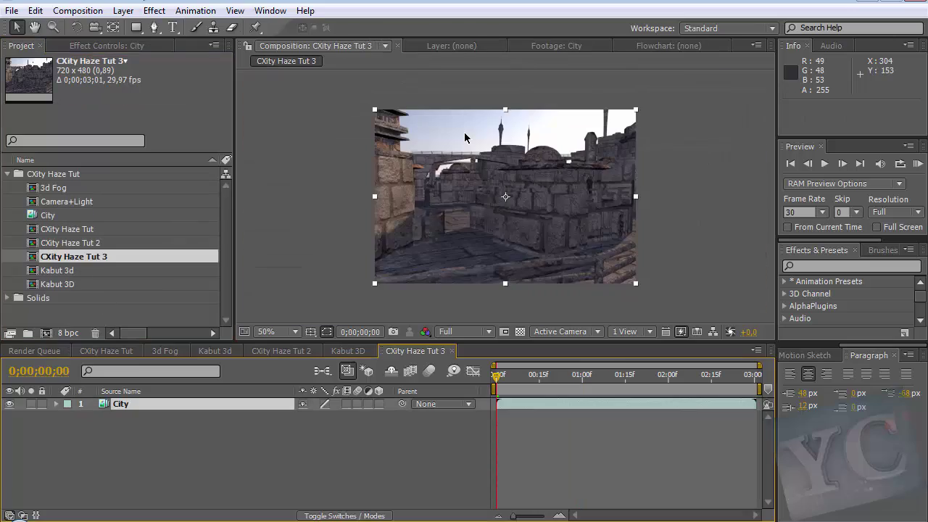
Preview the new CXity Haze Tut 3 comp, scrub near the end, and duplicate its City layer.
{"action": "key", "text": "space"}
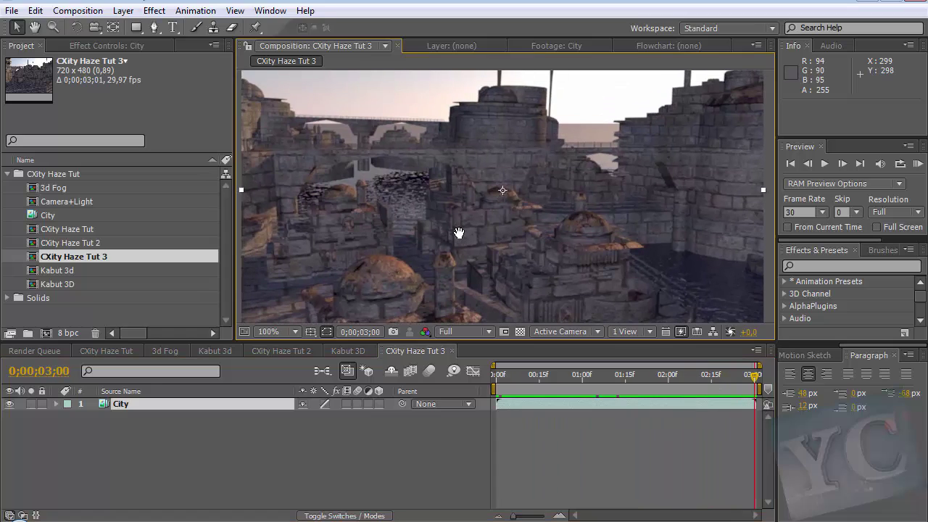
{"action": "mouse_move", "coordinate": [610, 384]}
{"action": "left_mouse_down"}
{"action": "mouse_move", "coordinate": [479, 388]}
{"action": "mouse_move", "coordinate": [727, 375]}
{"action": "left_mouse_up"}
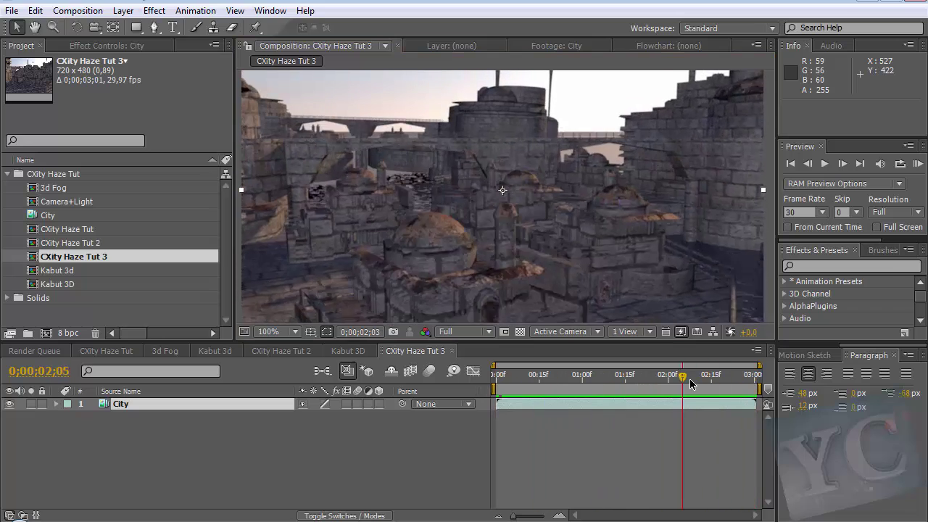
{"action": "left_click_drag", "start_coordinate": [727, 376], "coordinate": [751, 377]}
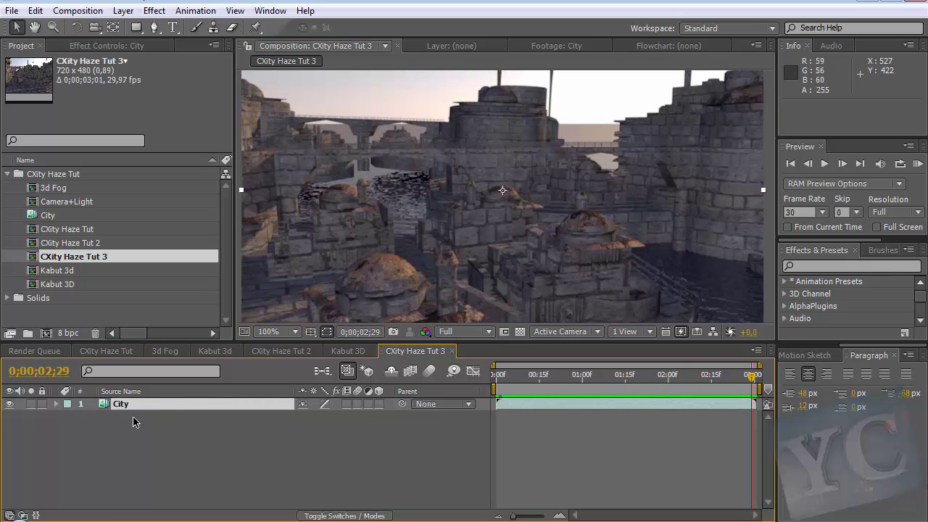
{"action": "key", "text": "ctrl+d"}
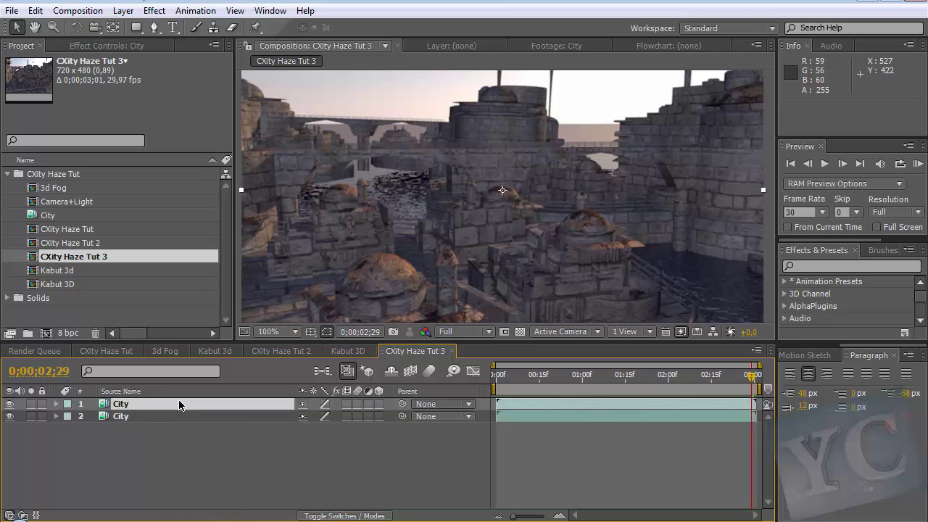
Pre-compose the top City layer as 'Kabut 3D', moving all attributes into the new composition.
{"action": "key", "text": "ctrl+shift+c"}
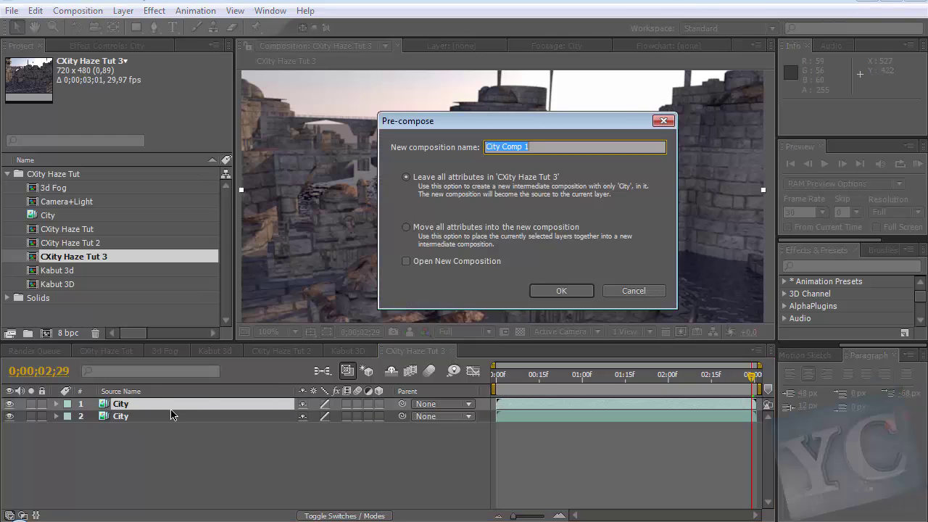
{"action": "left_click", "coordinate": [437, 230]}
{"action": "type", "text": "Kabut 3D"}
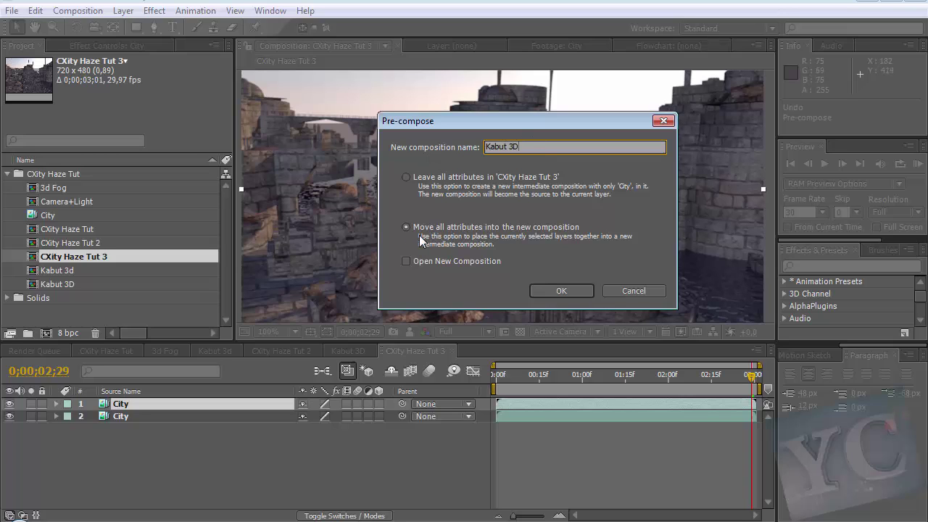
{"action": "left_click", "coordinate": [547, 295]}
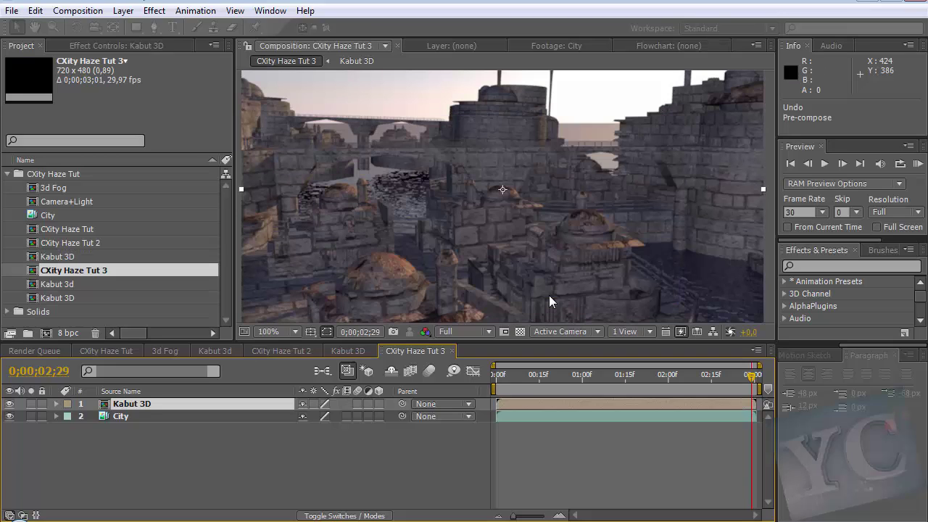
Inside the Kabut 3D precomp, apply the 3D Channel Extract effect to the City layer.
{"action": "double_click", "coordinate": [131, 404]}
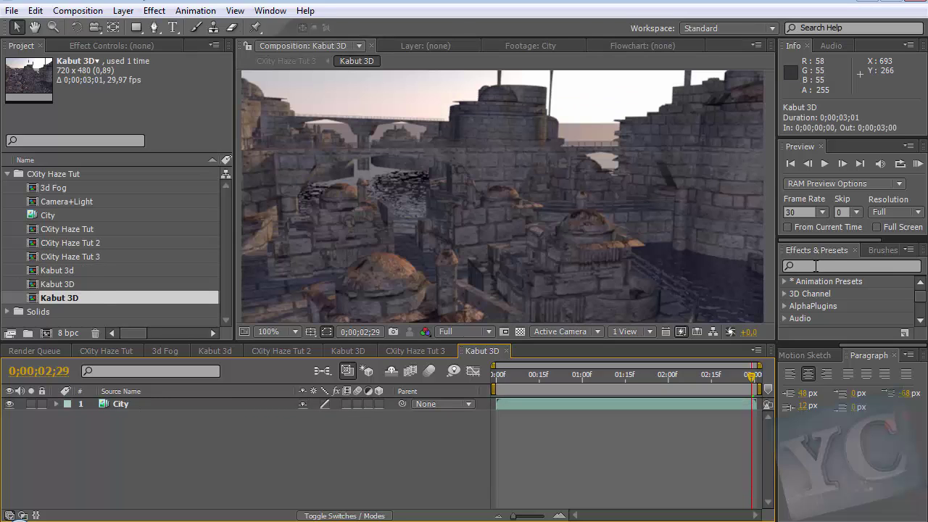
{"action": "left_click", "coordinate": [819, 270]}
{"action": "type", "text": "3d"}
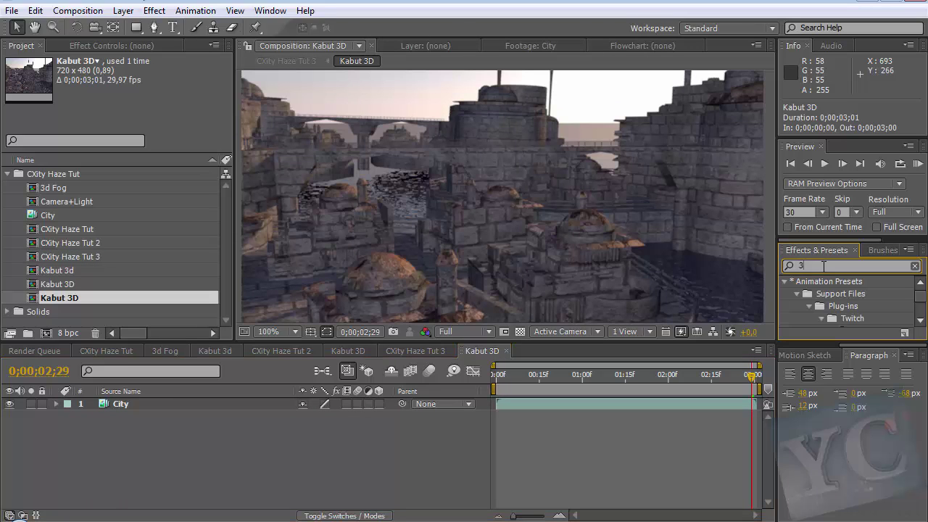
{"action": "scroll", "coordinate": [839, 314], "scroll_direction": "down", "scroll_amount": 3}
{"action": "scroll", "coordinate": [837, 311], "scroll_direction": "down", "scroll_amount": 3}
{"action": "scroll", "coordinate": [834, 305], "scroll_direction": "down", "scroll_amount": 3}
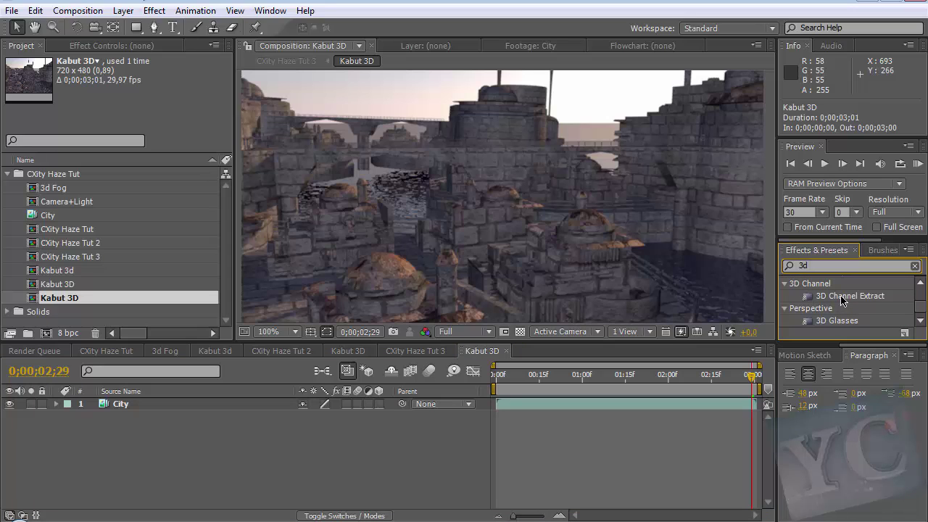
{"action": "left_click", "coordinate": [841, 298]}
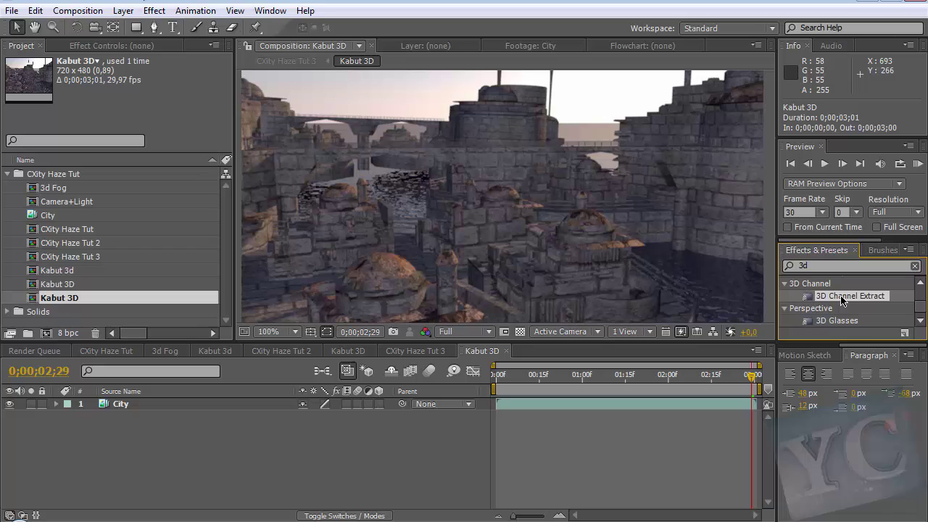
{"action": "left_click_drag", "start_coordinate": [841, 301], "coordinate": [141, 407]}
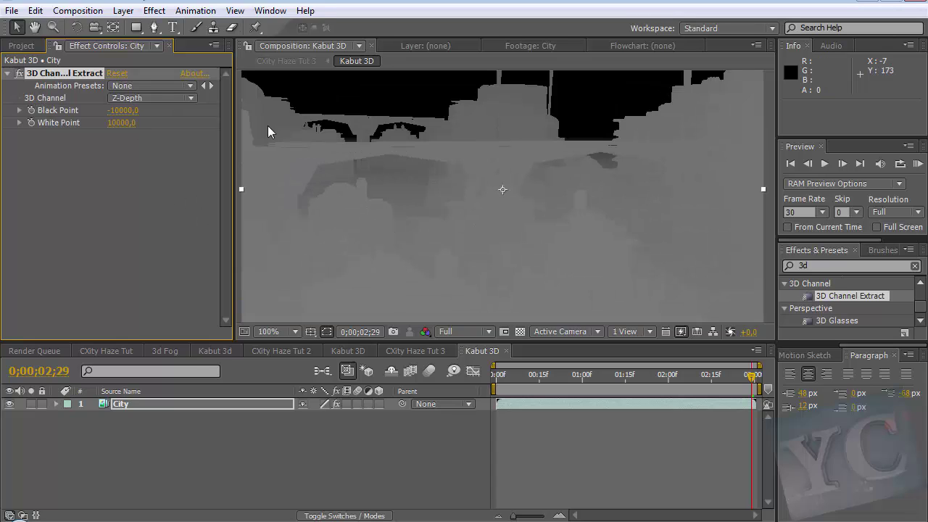
Check the City footage's details and channels in the Project panel while previewing the depth pass.
{"action": "left_click_drag", "start_coordinate": [525, 389], "coordinate": [594, 384]}
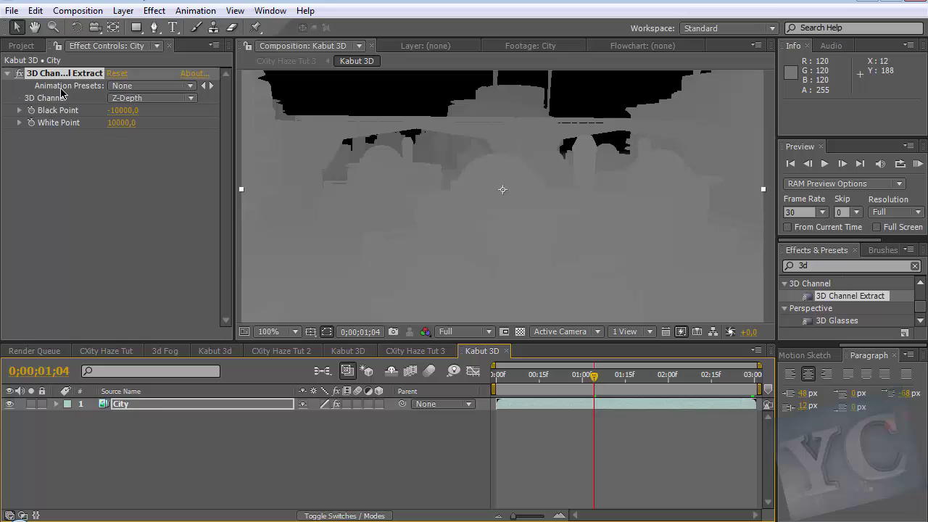
{"action": "left_click_drag", "start_coordinate": [234, 180], "coordinate": [252, 180]}
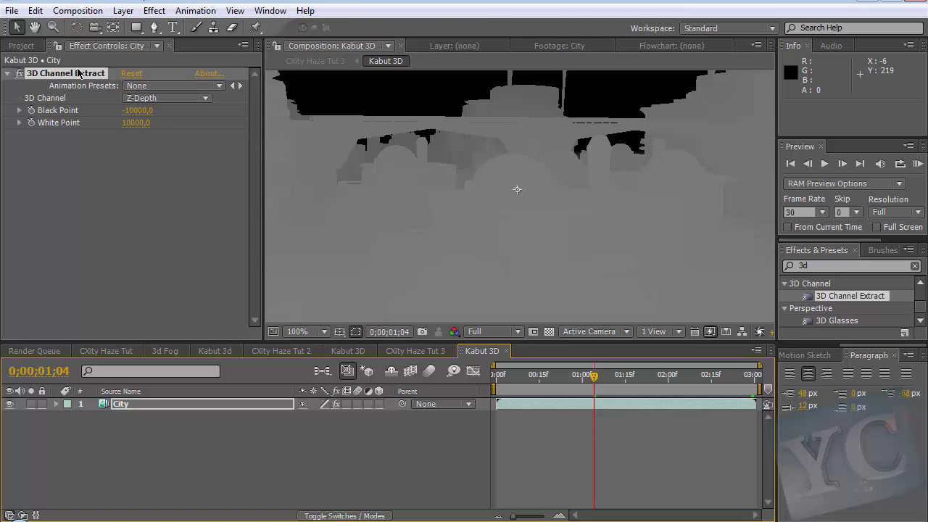
{"action": "left_click", "coordinate": [22, 46]}
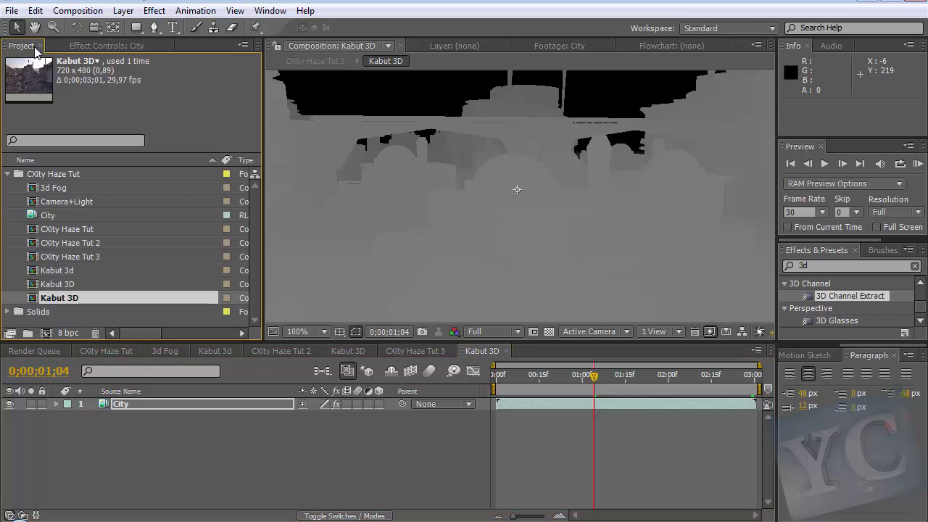
{"action": "left_click", "coordinate": [63, 221]}
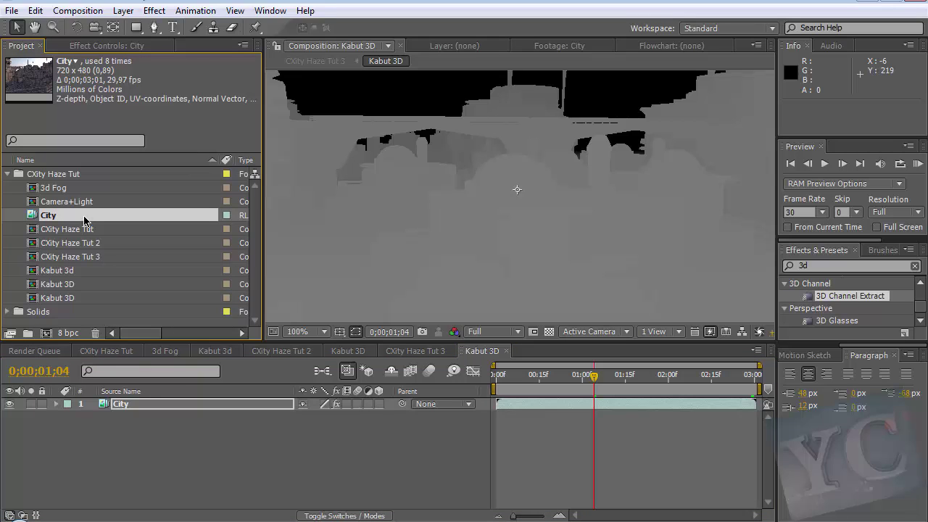
{"action": "left_click", "coordinate": [109, 46]}
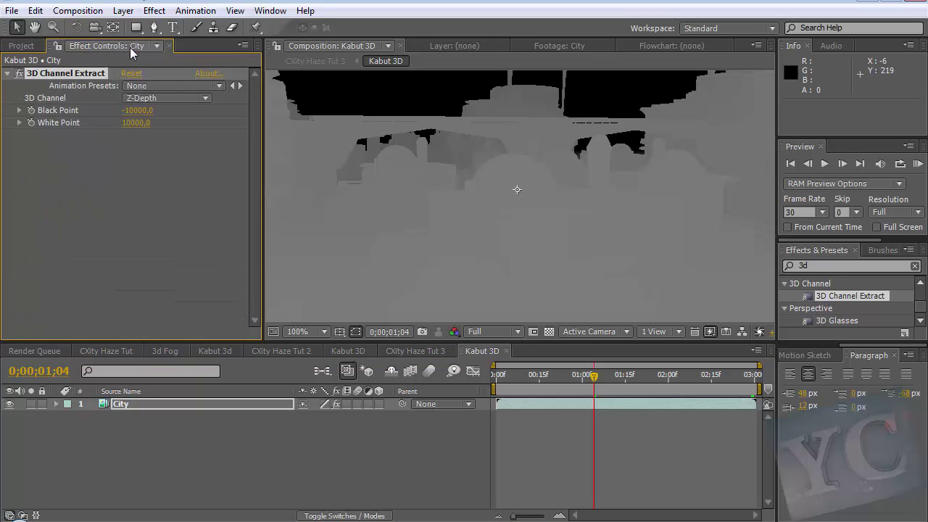
{"action": "left_click", "coordinate": [16, 44]}
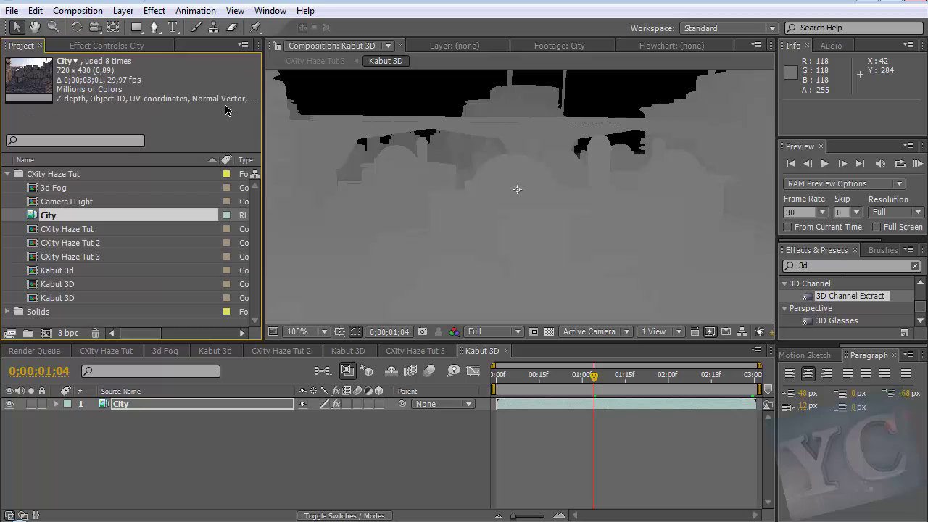
{"action": "left_click", "coordinate": [90, 46]}
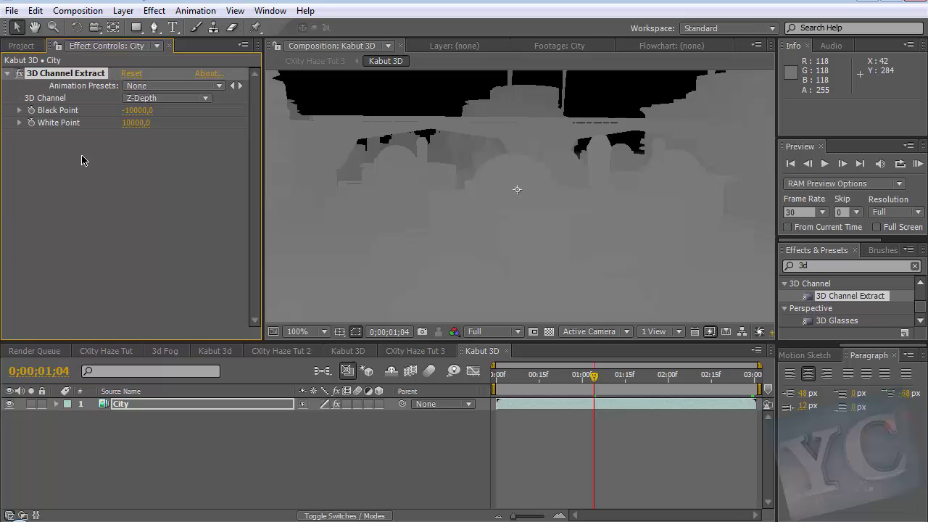
{"action": "left_click_drag", "start_coordinate": [501, 386], "coordinate": [645, 387]}
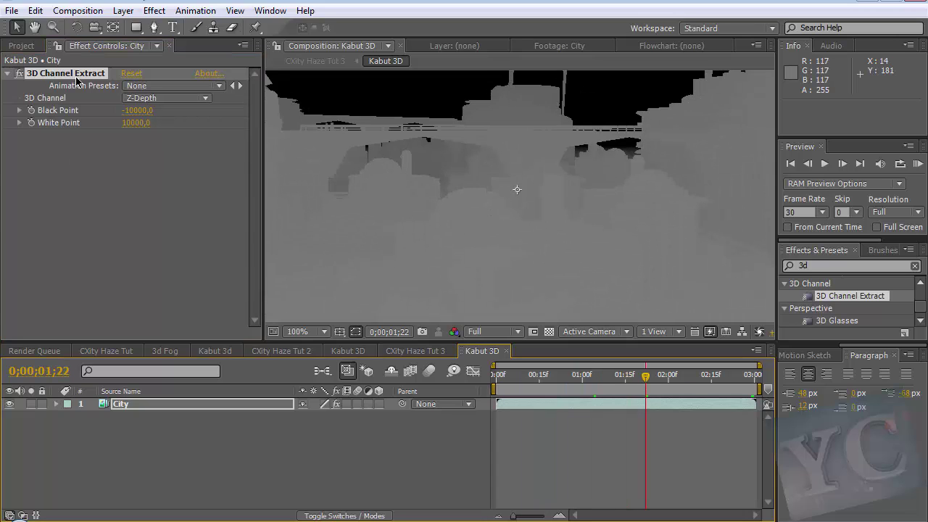
{"action": "left_click", "coordinate": [21, 46]}
{"action": "left_click", "coordinate": [110, 47]}
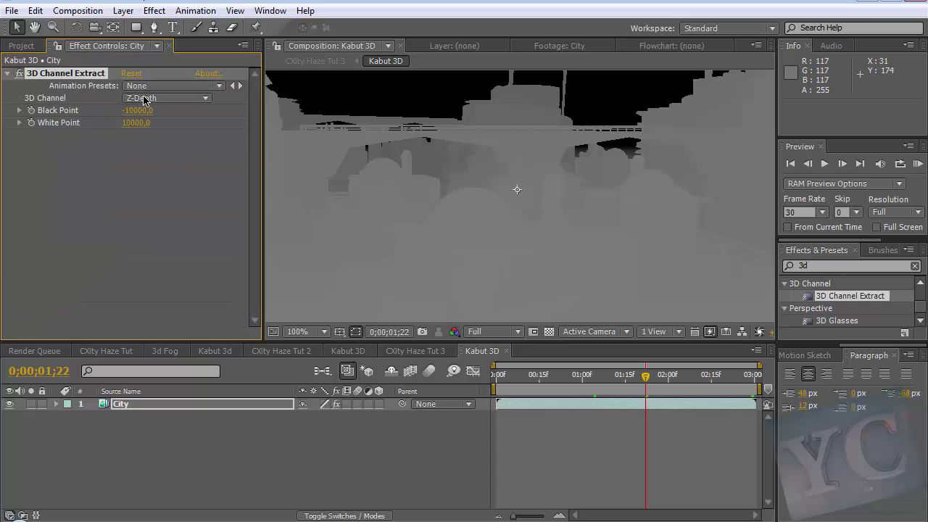
Set 3D Channel Extract Black Point to -3600 and White Point to 300, then check frame 01;01.
{"action": "left_click_drag", "start_coordinate": [138, 114], "coordinate": [64, 110]}
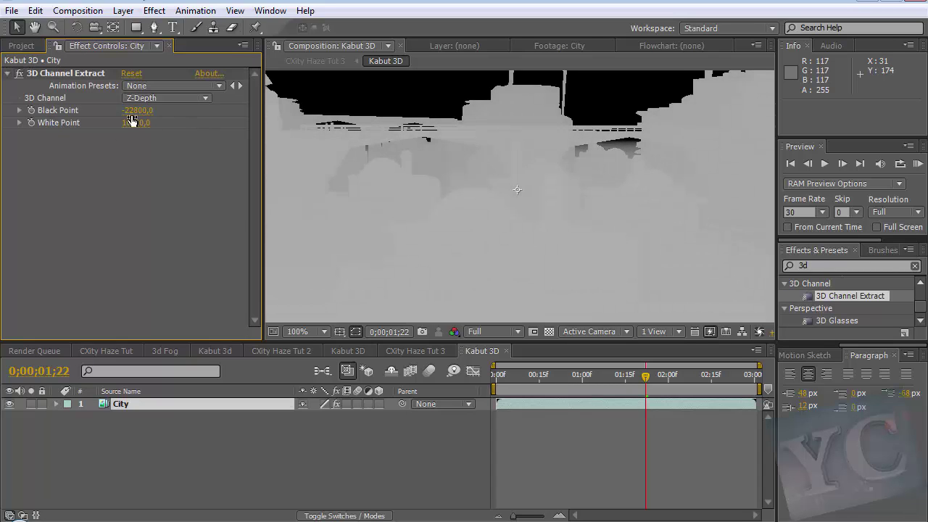
{"action": "mouse_move", "coordinate": [131, 122]}
{"action": "left_mouse_down"}
{"action": "mouse_move", "coordinate": [306, 110]}
{"action": "mouse_move", "coordinate": [78, 144]}
{"action": "left_mouse_up"}
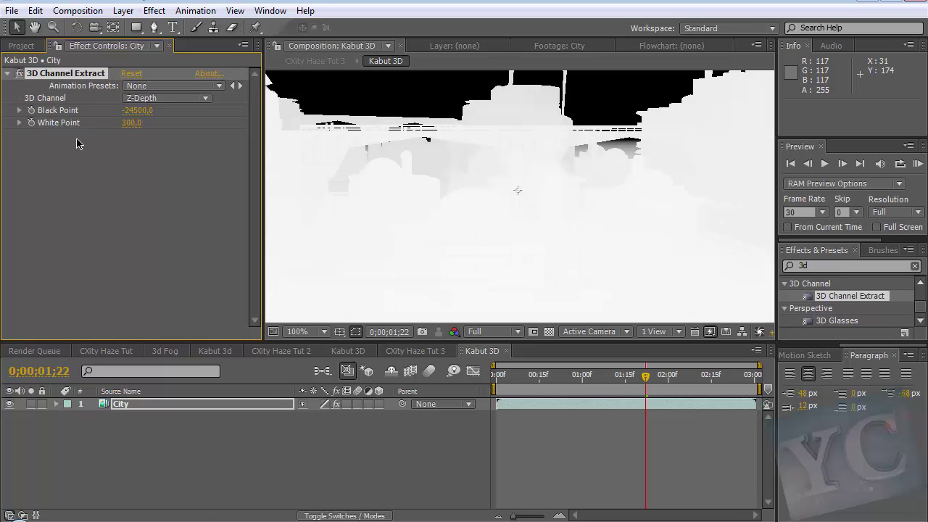
{"action": "mouse_move", "coordinate": [136, 110]}
{"action": "left_mouse_down"}
{"action": "mouse_move", "coordinate": [290, 108]}
{"action": "mouse_move", "coordinate": [312, 120]}
{"action": "left_mouse_up"}
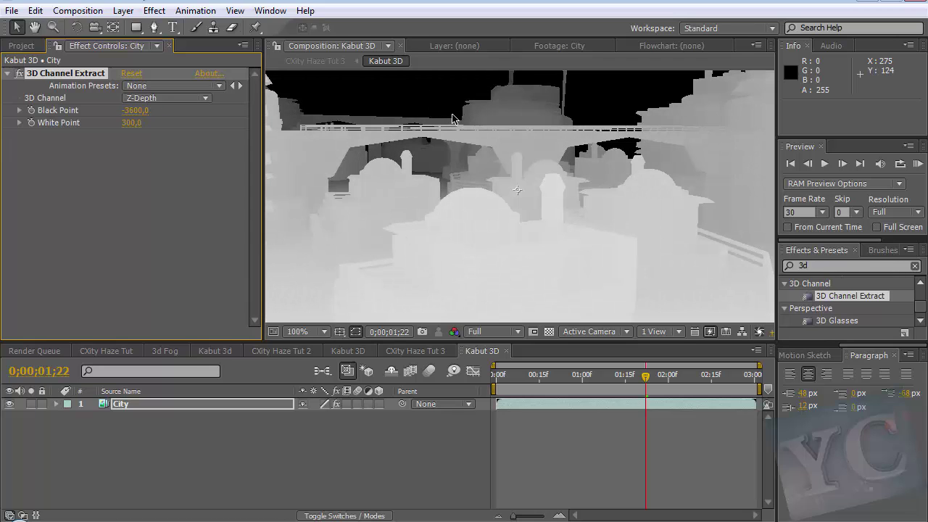
{"action": "left_click", "coordinate": [80, 193]}
{"action": "left_click_drag", "start_coordinate": [541, 381], "coordinate": [585, 377]}
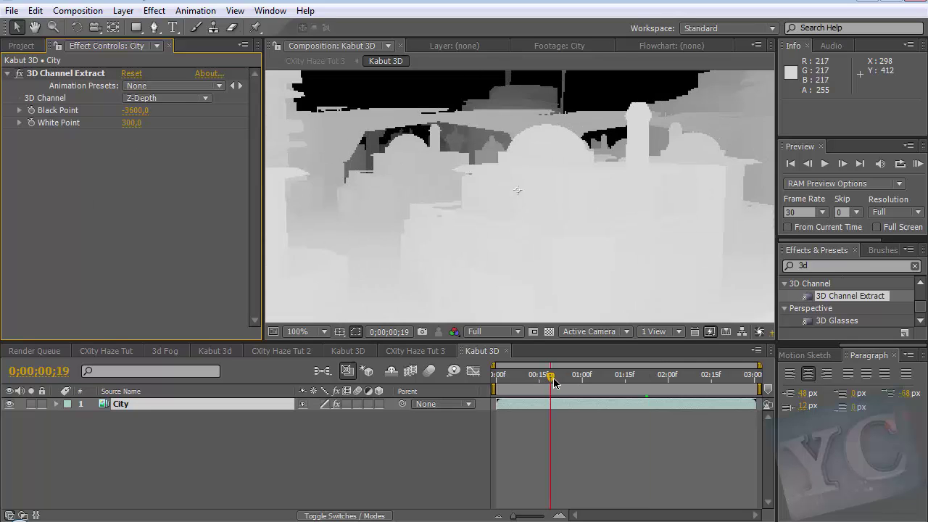
Back in CXity Haze Tut 3, apply the Invert effect to the Kabut 3D layer.
{"action": "left_click", "coordinate": [425, 353]}
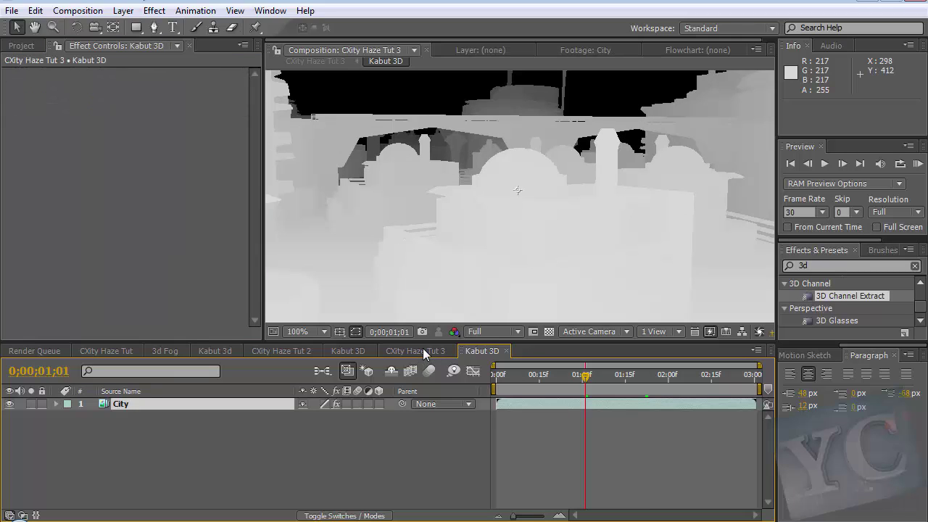
{"action": "left_click", "coordinate": [868, 267]}
{"action": "type", "text": "invert"}
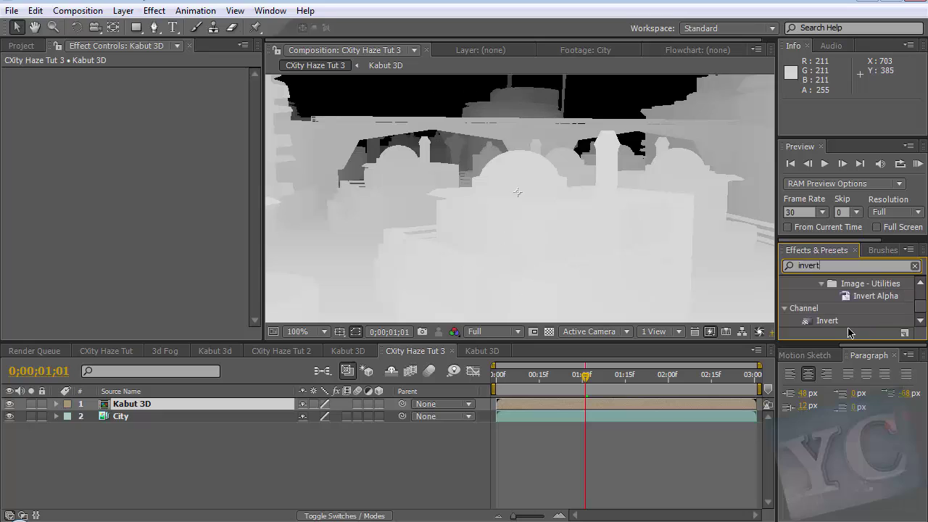
{"action": "left_click_drag", "start_coordinate": [830, 323], "coordinate": [100, 149]}
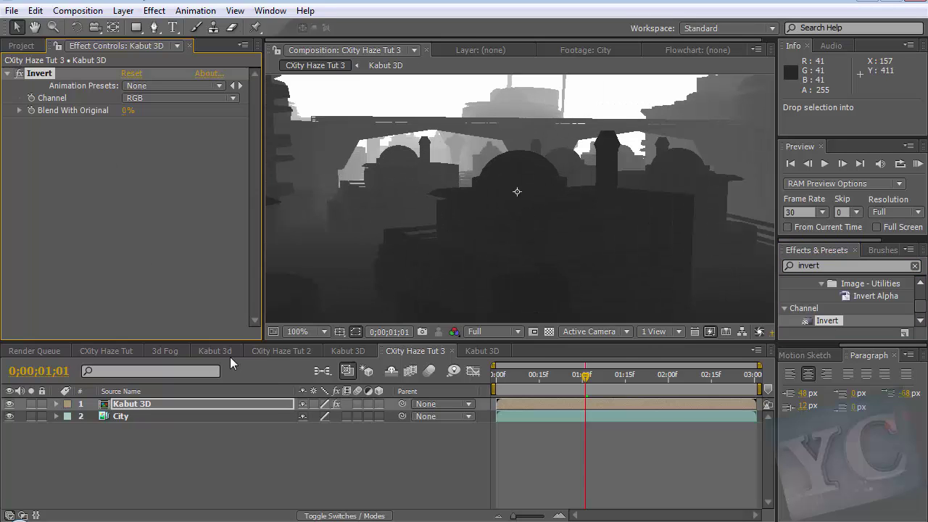
Set Kabut 3D's blending mode to Screen and scrub to 02;17 to check the haze.
{"action": "left_click", "coordinate": [147, 404]}
{"action": "right_click", "coordinate": [146, 404]}
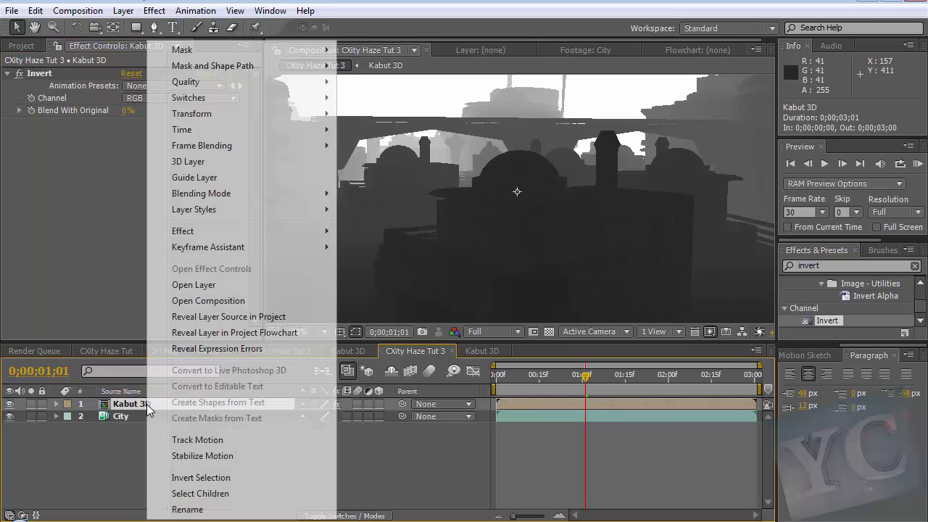
{"action": "mouse_move", "coordinate": [305, 193]}
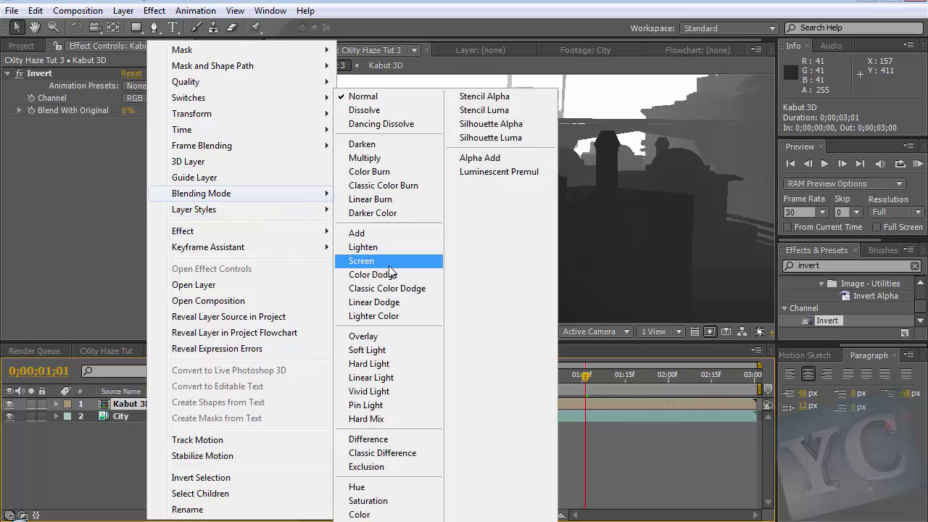
{"action": "left_click", "coordinate": [389, 262]}
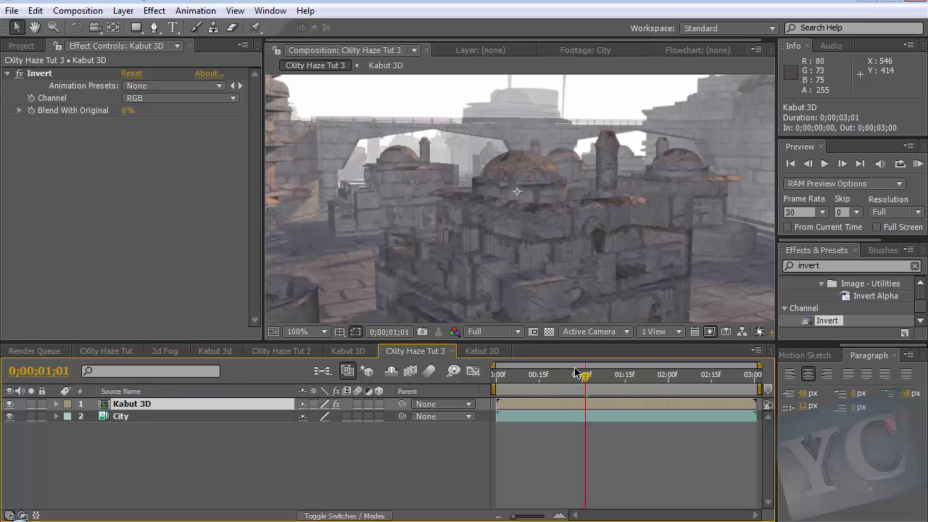
{"action": "left_click", "coordinate": [548, 376]}
{"action": "left_click_drag", "start_coordinate": [557, 376], "coordinate": [716, 375]}
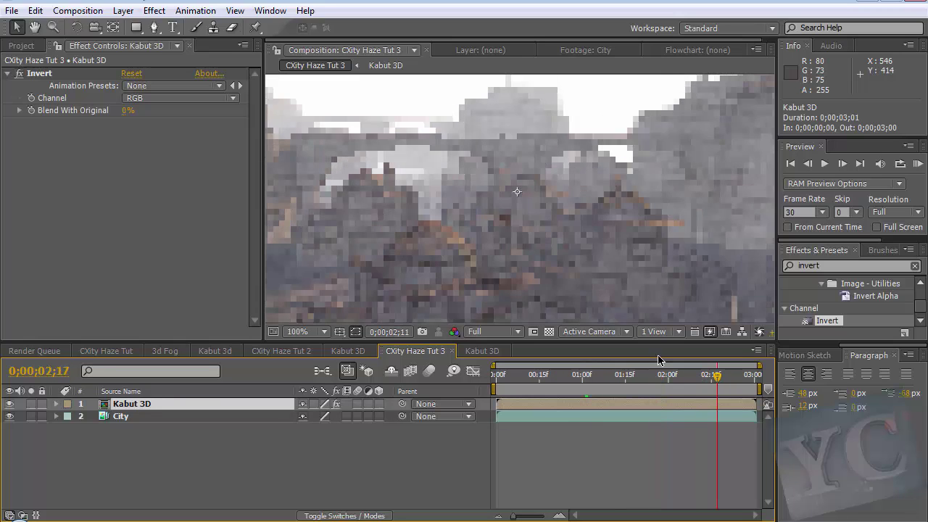
{"action": "left_click", "coordinate": [792, 269]}
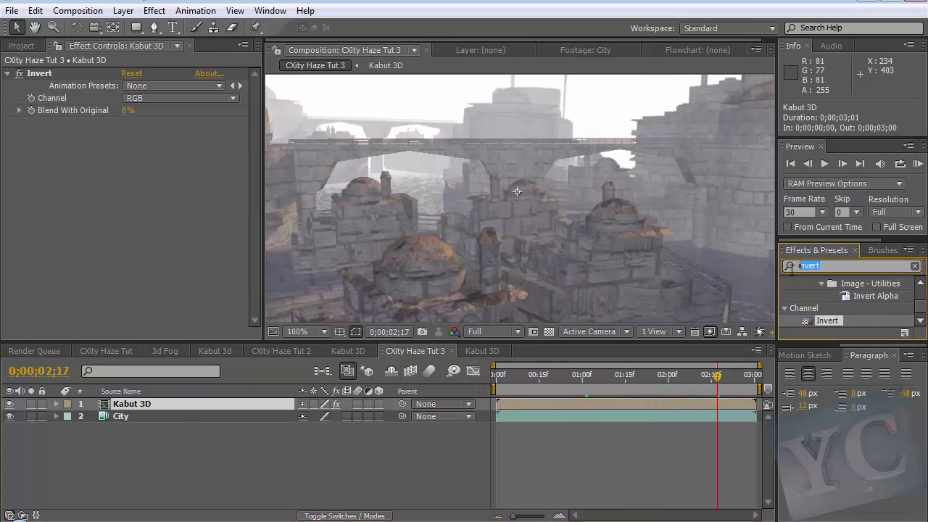
Add an Exposure effect above Invert on Kabut 3D, testing a higher value before returning to 0,00.
{"action": "key", "text": "BackSpace"}
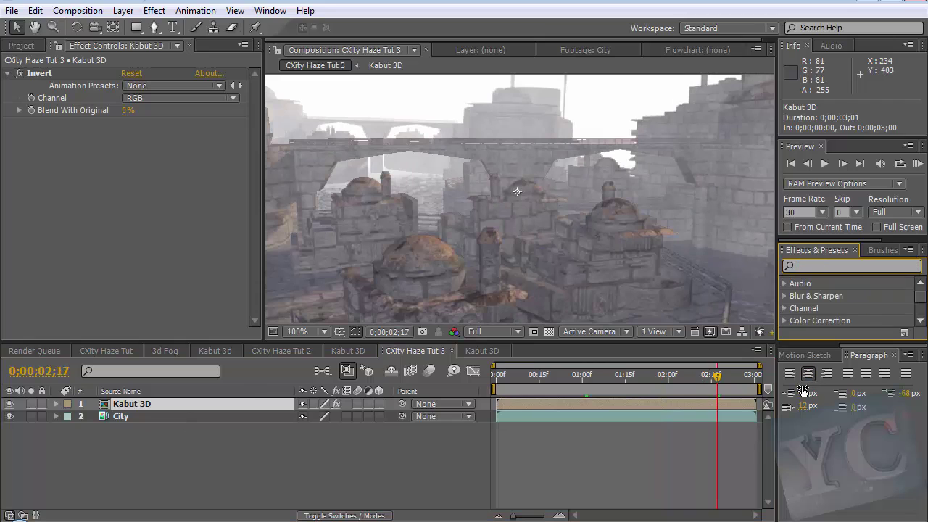
{"action": "left_click_drag", "start_coordinate": [837, 236], "coordinate": [838, 178]}
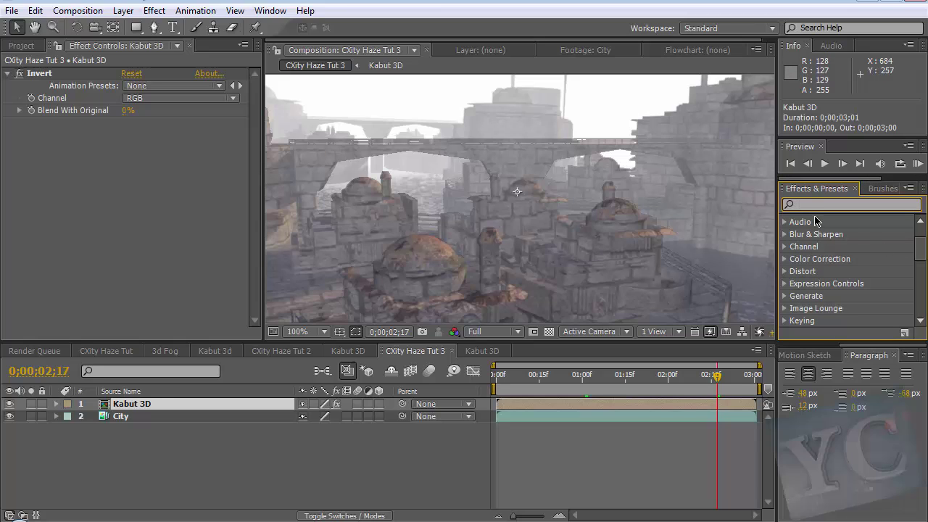
{"action": "type", "text": "expo"}
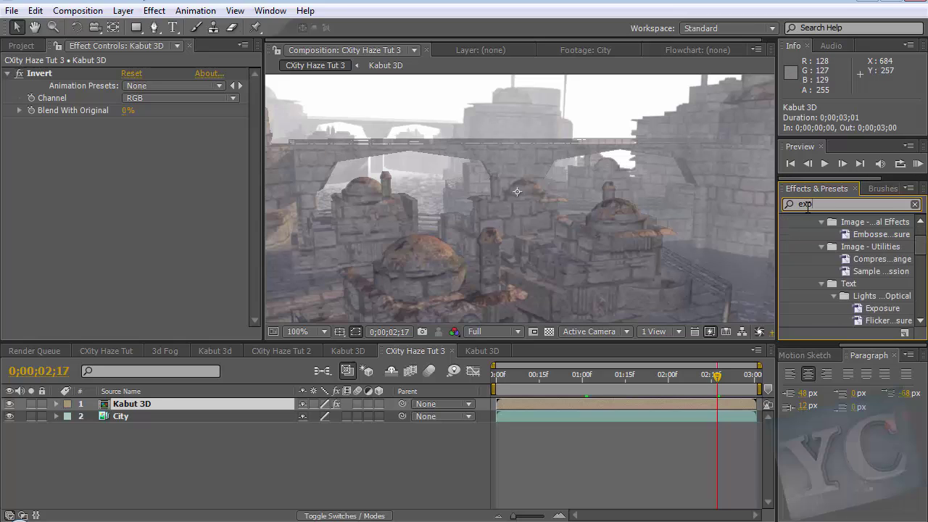
{"action": "scroll", "coordinate": [810, 254], "scroll_direction": "down", "scroll_amount": 2}
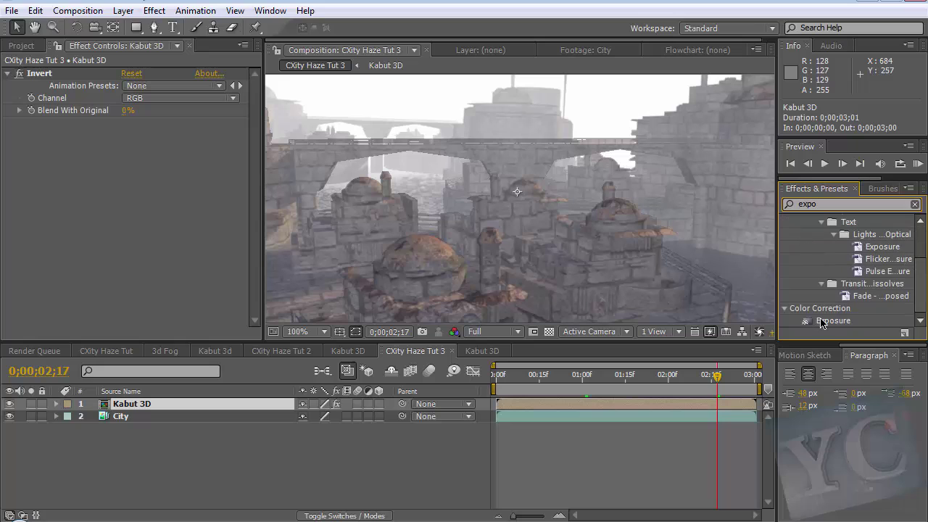
{"action": "left_click_drag", "start_coordinate": [822, 324], "coordinate": [153, 72]}
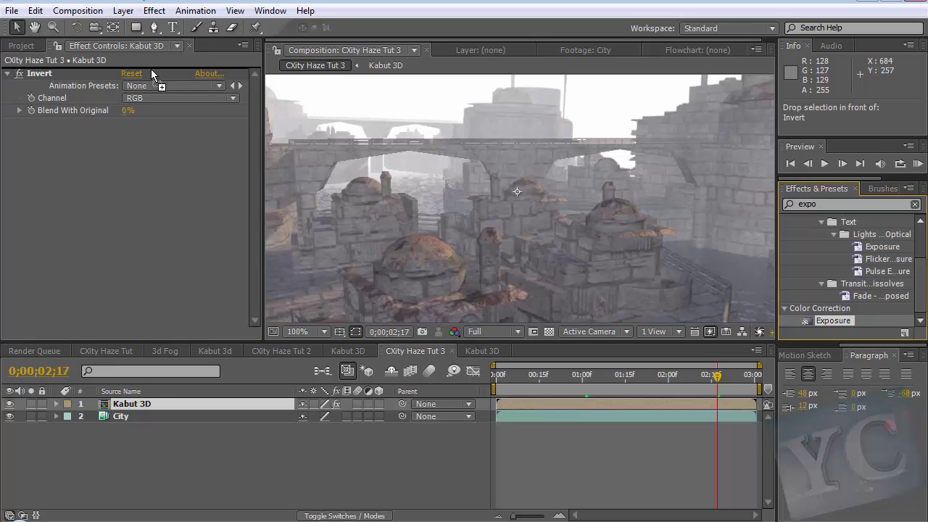
{"action": "left_click_drag", "start_coordinate": [130, 123], "coordinate": [134, 122]}
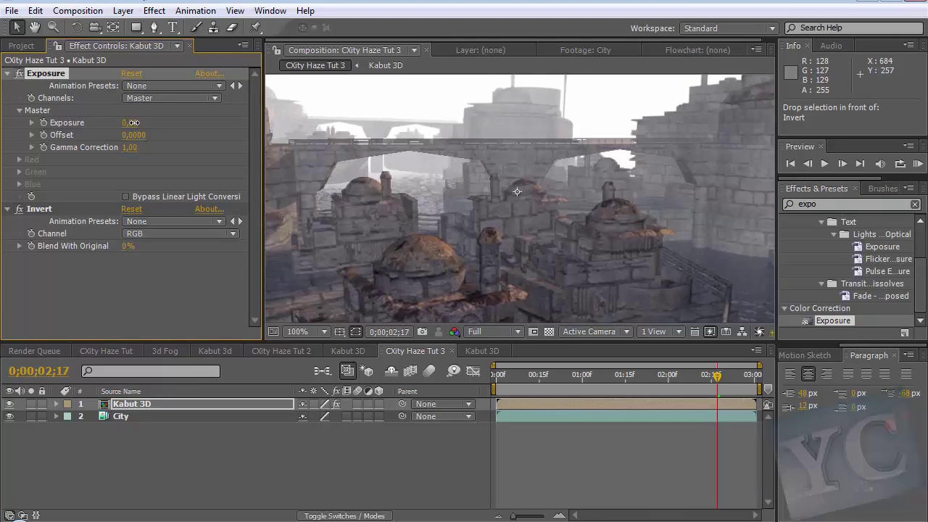
{"action": "mouse_move", "coordinate": [133, 123]}
{"action": "left_mouse_down"}
{"action": "mouse_move", "coordinate": [117, 161]}
{"action": "mouse_move", "coordinate": [158, 155]}
{"action": "left_mouse_up"}
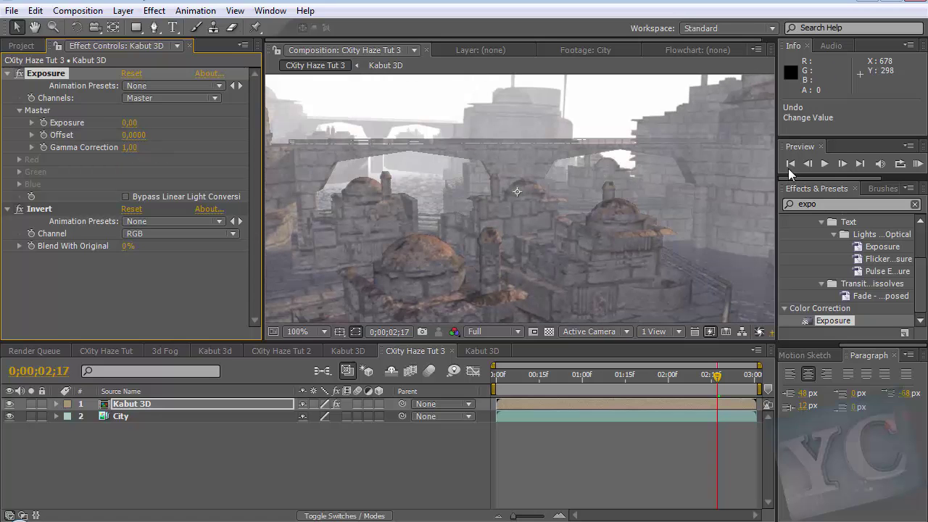
{"action": "left_click", "coordinate": [835, 204]}
Add Curves below Invert, raising the Red curve and lowering the Blue curve for a sepia tint.
{"action": "type", "text": "tin"}
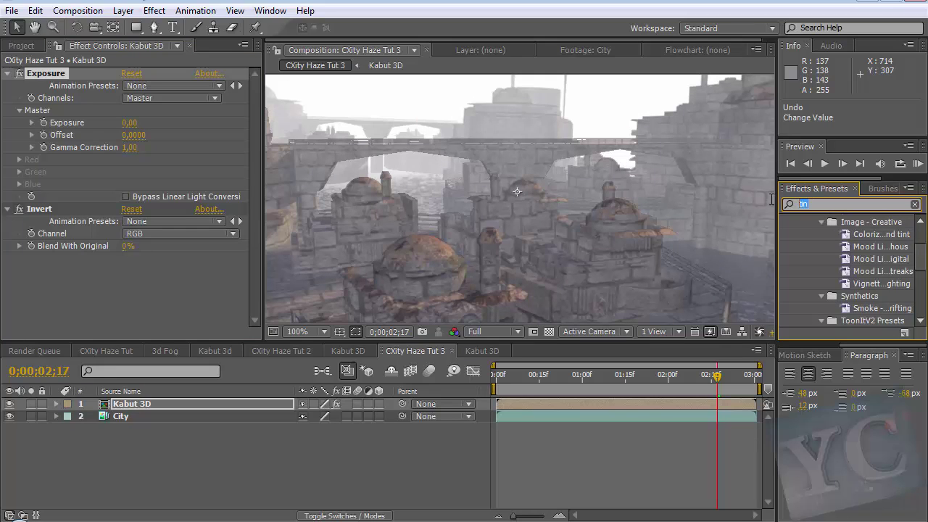
{"action": "type", "text": "curv"}
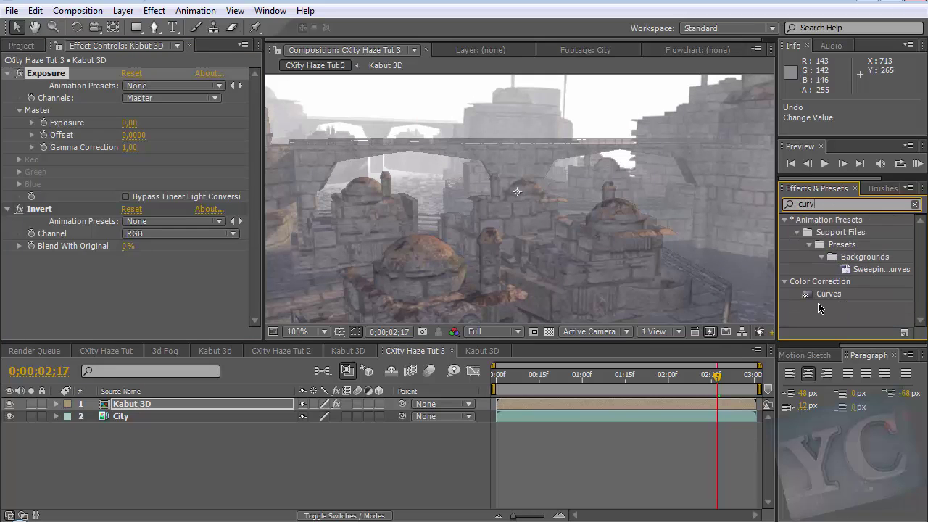
{"action": "left_click_drag", "start_coordinate": [817, 296], "coordinate": [126, 315]}
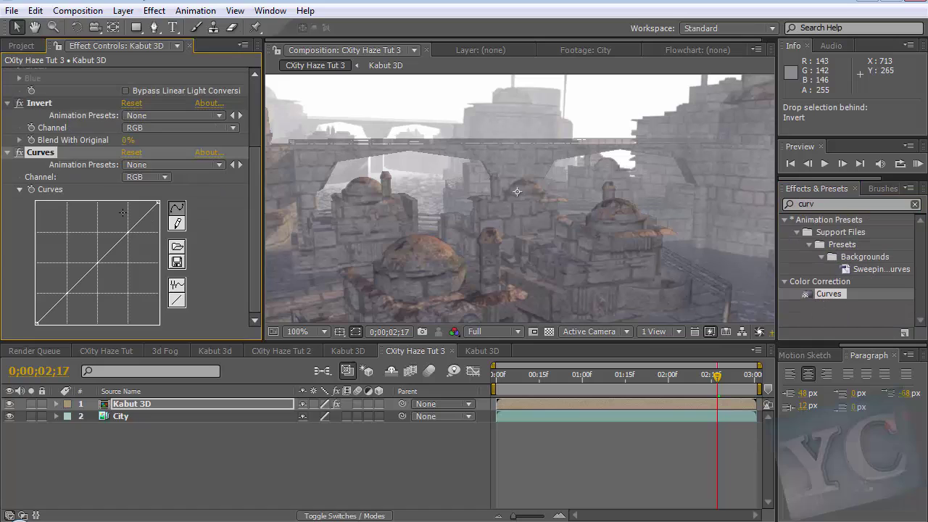
{"action": "left_click", "coordinate": [142, 180]}
{"action": "left_click", "coordinate": [149, 196]}
{"action": "left_click_drag", "start_coordinate": [102, 266], "coordinate": [86, 253]}
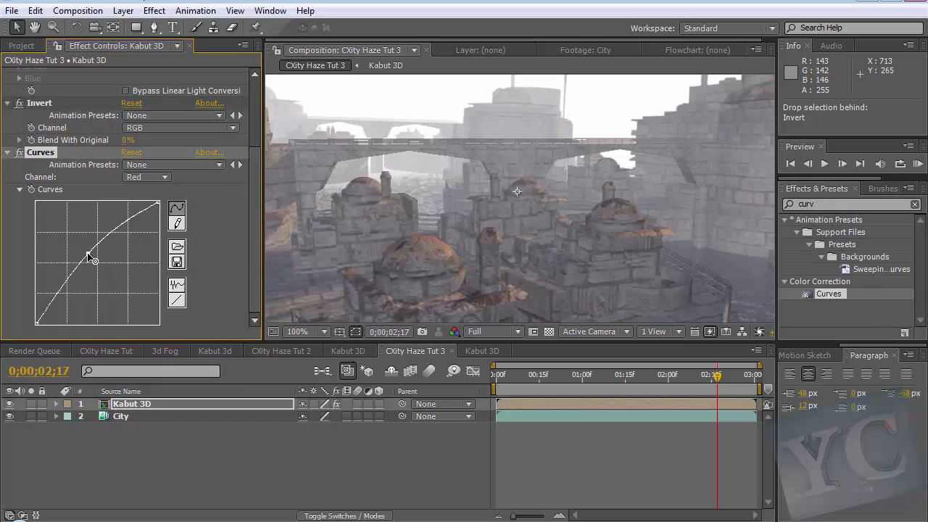
{"action": "left_click", "coordinate": [148, 179]}
{"action": "left_click", "coordinate": [152, 208]}
{"action": "left_click_drag", "start_coordinate": [100, 263], "coordinate": [110, 277]}
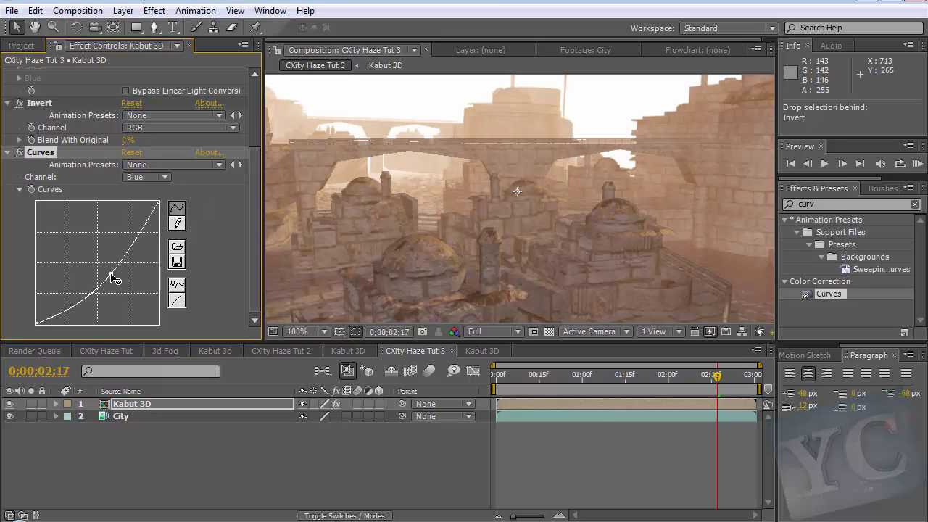
Try brightening the RGB curve, undo it, and lower Exposure to -0,60.
{"action": "left_click", "coordinate": [148, 178]}
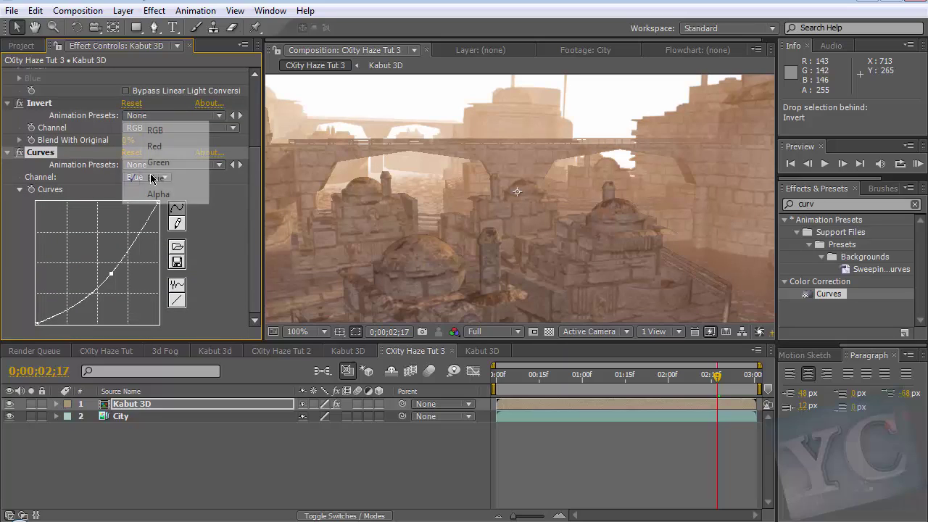
{"action": "left_click", "coordinate": [170, 129]}
{"action": "left_click_drag", "start_coordinate": [98, 262], "coordinate": [90, 233]}
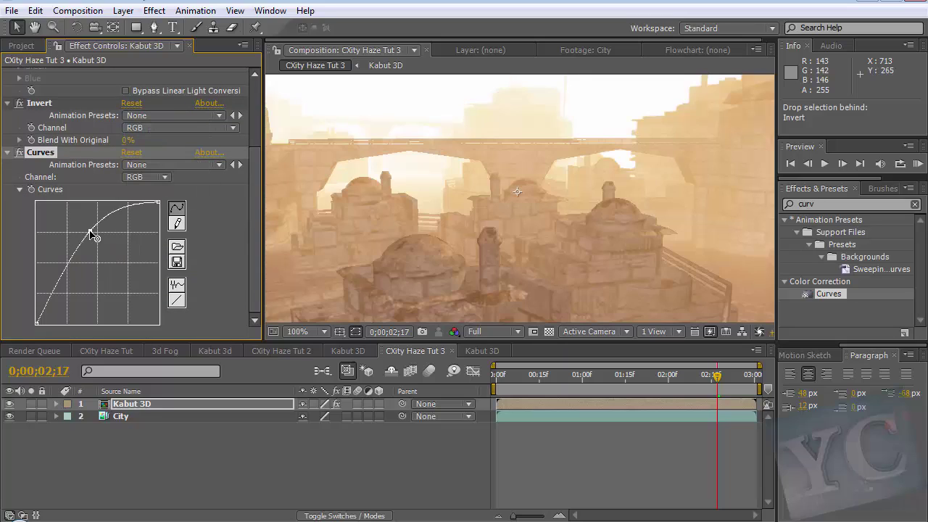
{"action": "key", "text": "ctrl+z"}
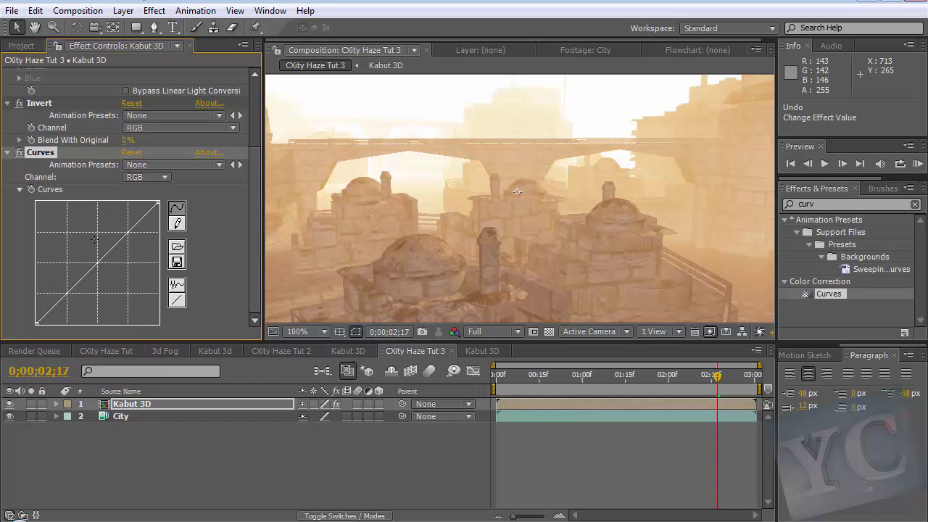
{"action": "scroll", "coordinate": [145, 148], "scroll_direction": "up", "scroll_amount": 5}
{"action": "mouse_move", "coordinate": [127, 123]}
{"action": "left_mouse_down"}
{"action": "mouse_move", "coordinate": [142, 150]}
{"action": "mouse_move", "coordinate": [229, 125]}
{"action": "mouse_move", "coordinate": [145, 152]}
{"action": "left_mouse_up"}
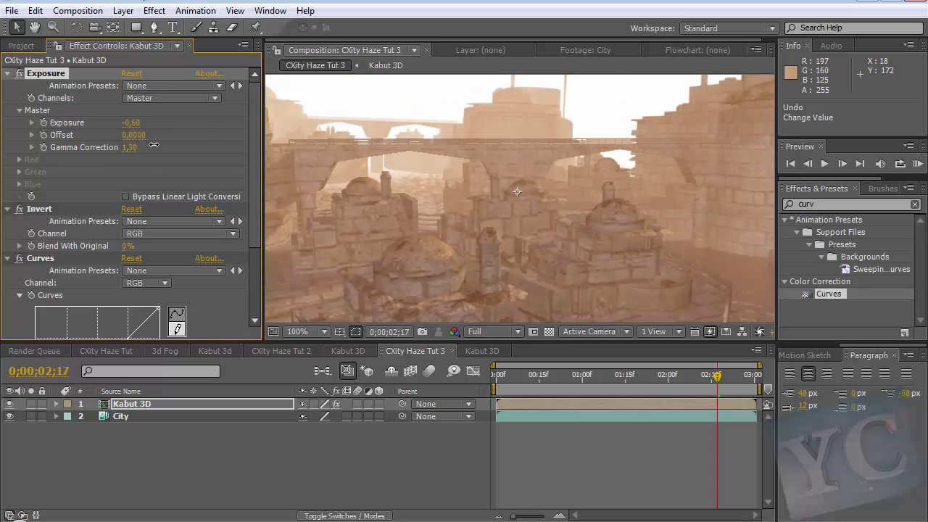
Lower Gamma Correction to 0,48, collapse the Exposure, Invert and Curves effects, and switch to Kabut 3D.
{"action": "mouse_move", "coordinate": [153, 145]}
{"action": "left_mouse_down"}
{"action": "mouse_move", "coordinate": [65, 158]}
{"action": "mouse_move", "coordinate": [206, 152]}
{"action": "mouse_move", "coordinate": [55, 172]}
{"action": "mouse_move", "coordinate": [82, 172]}
{"action": "left_mouse_up"}
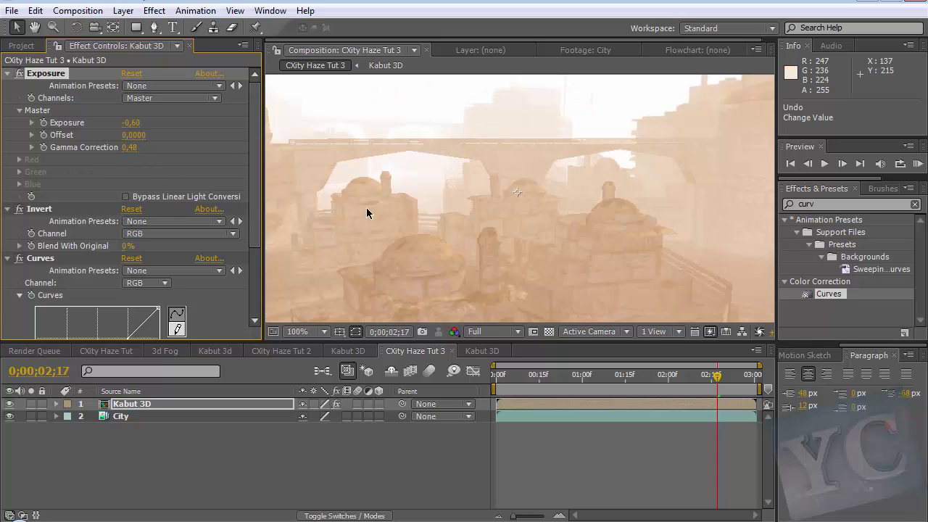
{"action": "left_click", "coordinate": [8, 83]}
{"action": "left_click", "coordinate": [7, 74]}
{"action": "left_click", "coordinate": [7, 86]}
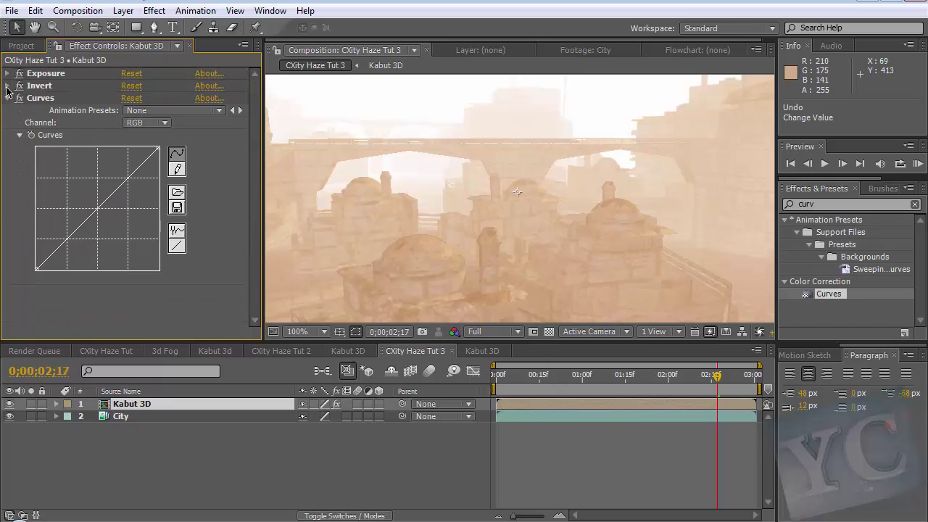
{"action": "left_click", "coordinate": [7, 99]}
{"action": "left_click", "coordinate": [468, 352]}
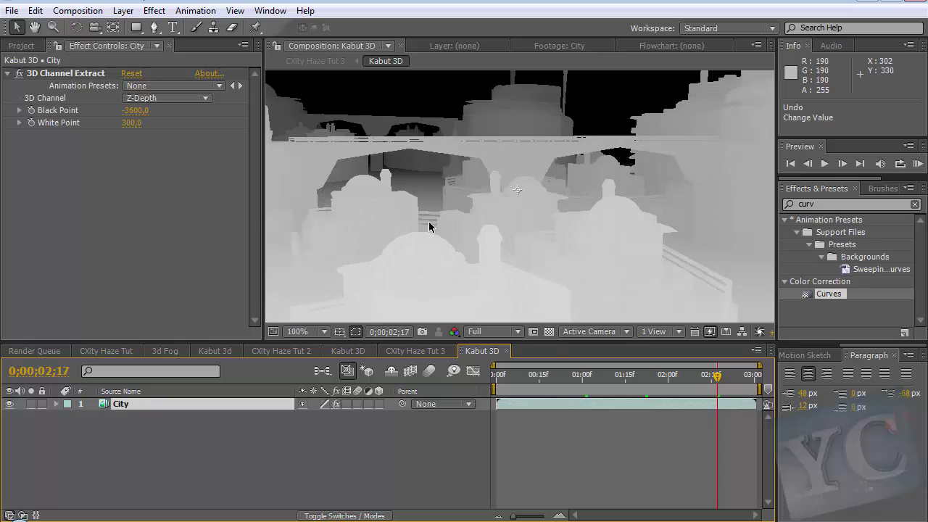
Return to the CXity Haze Tut 3 timeline to view the stone city under sepia haze.
{"action": "left_click", "coordinate": [434, 352]}
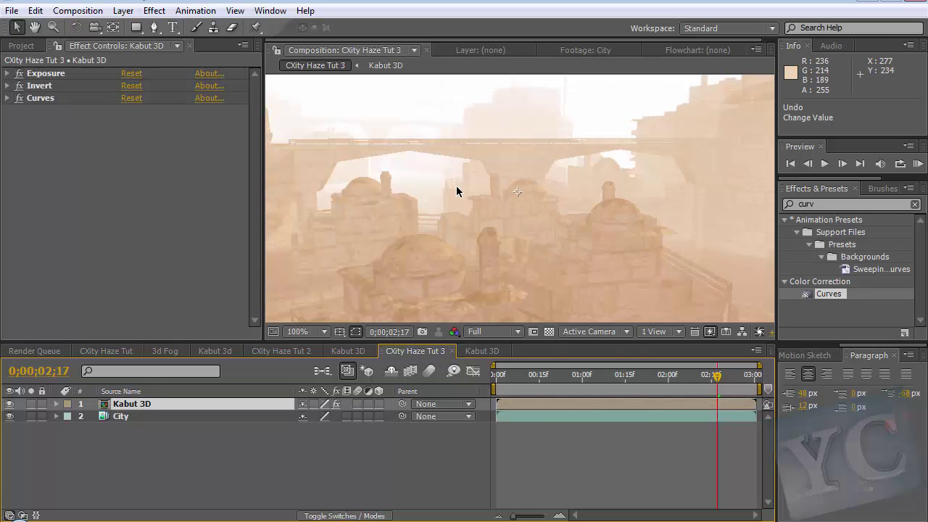